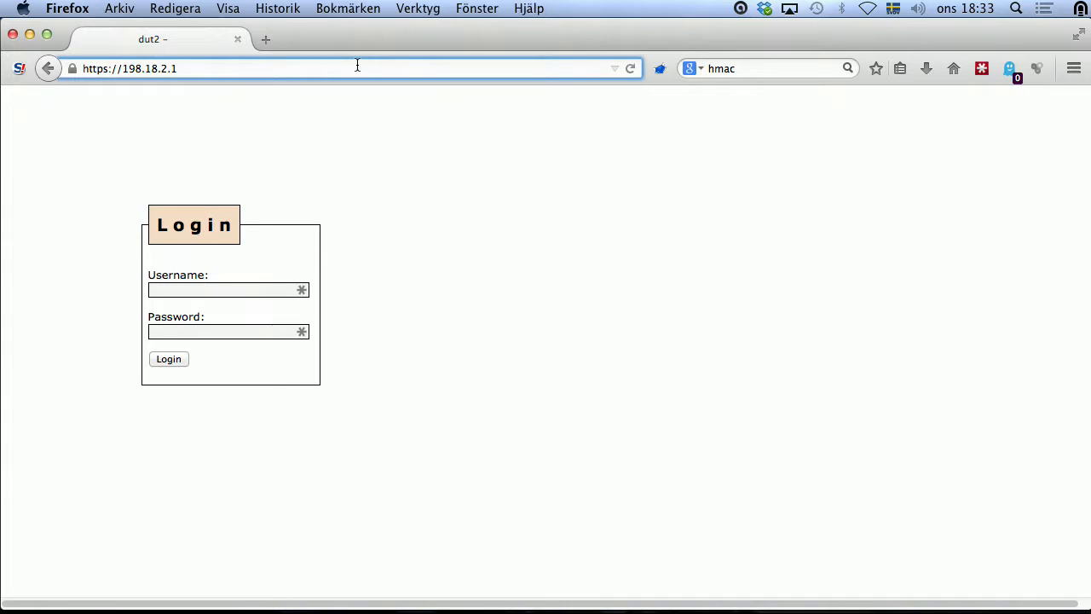
Step: Put focus in the Username field of the switch's login page in Firefox
{"action": "left_click", "coordinate": [236, 290]}
{"action": "left_click", "coordinate": [237, 292]}
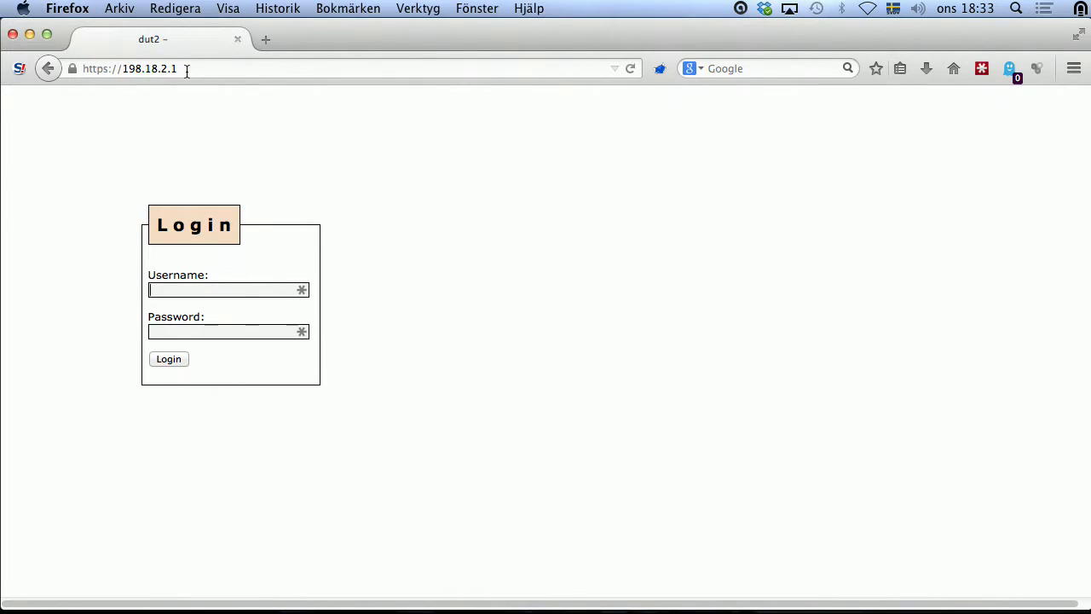
{"action": "key", "text": "ctrl+Right"}
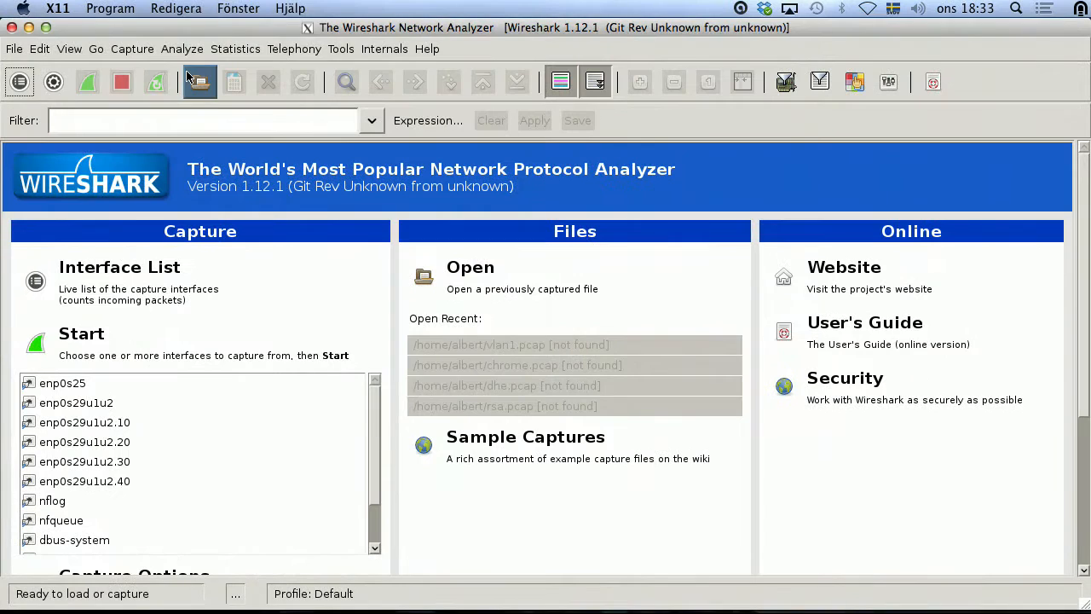
{"action": "key", "text": "ctrl+Left"}
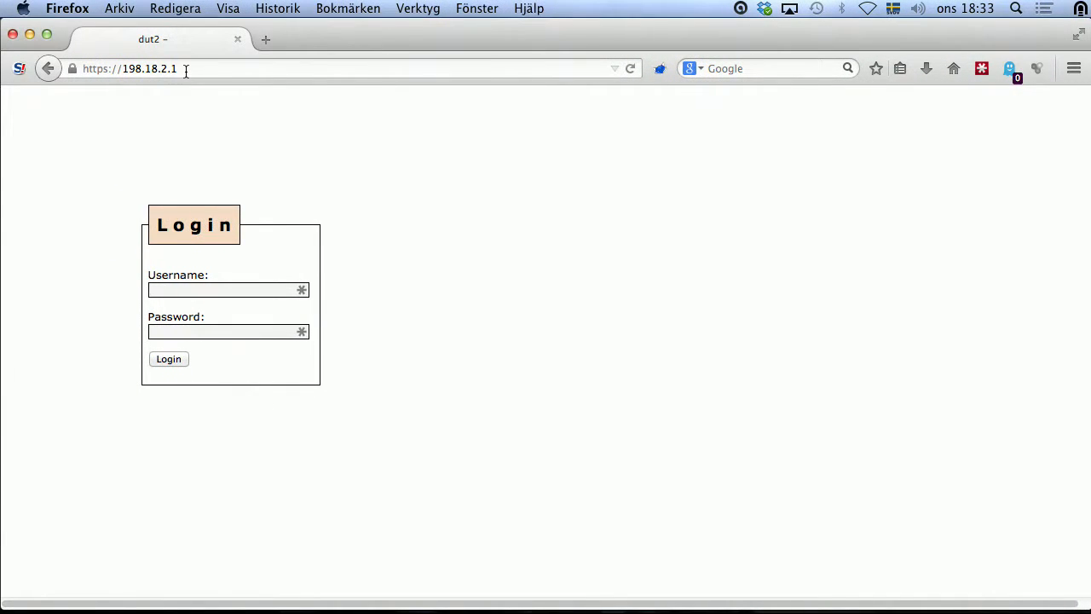
Step: In Wireshark, select the enp0s29u1u2.20 interface and bring up the capture interfaces overview
{"action": "key", "text": "ctrl+Right"}
{"action": "left_click", "coordinate": [120, 449]}
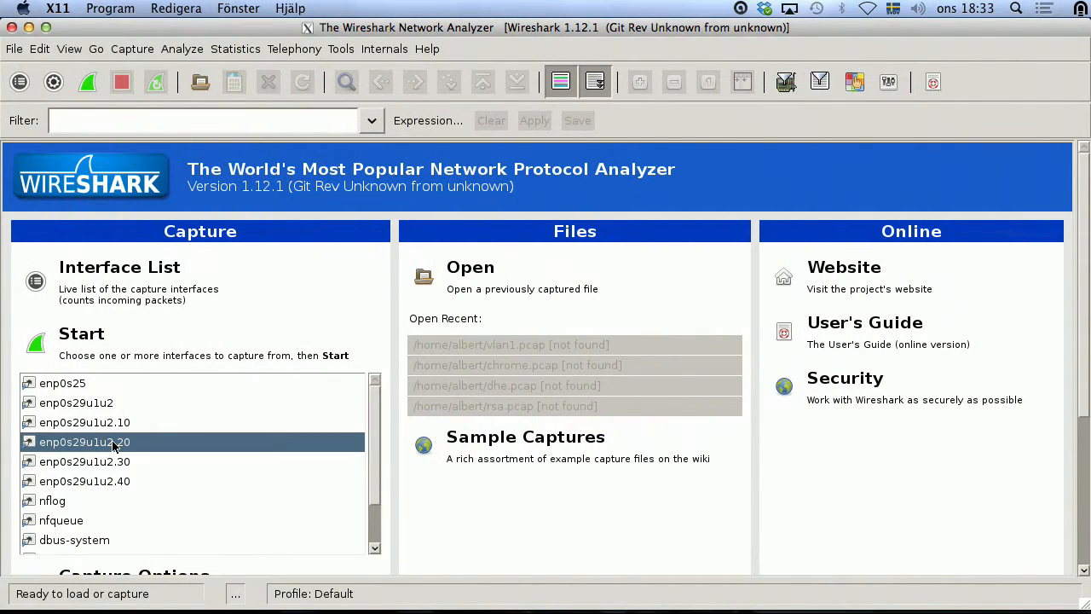
{"action": "left_click", "coordinate": [137, 56]}
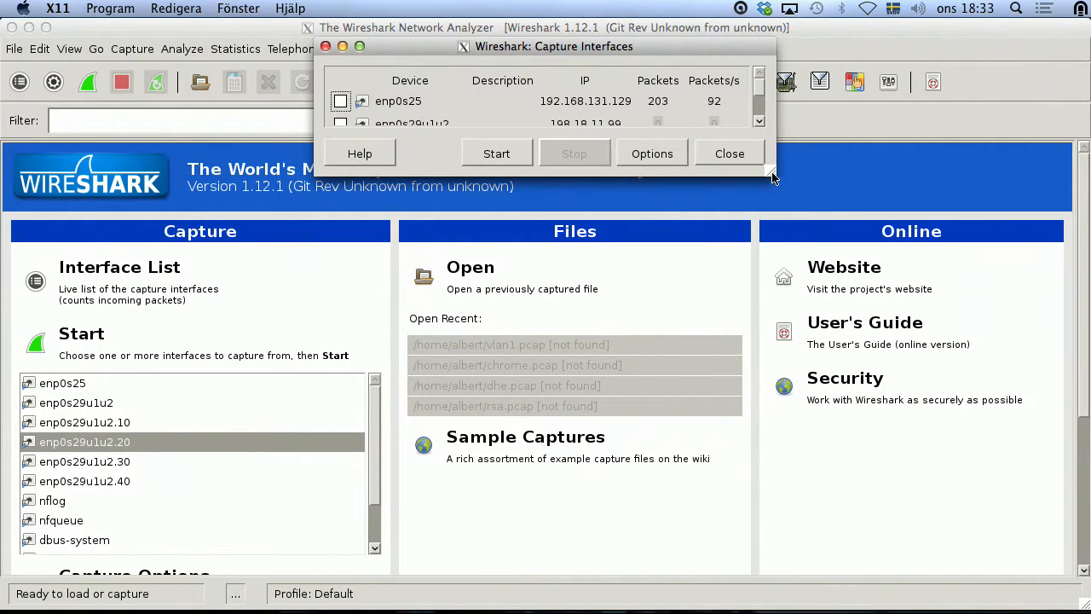
Step: Enlarge the Capture Interfaces dialog and start a capture on enp0s29u1u2.20
{"action": "left_click_drag", "start_coordinate": [773, 176], "coordinate": [810, 375]}
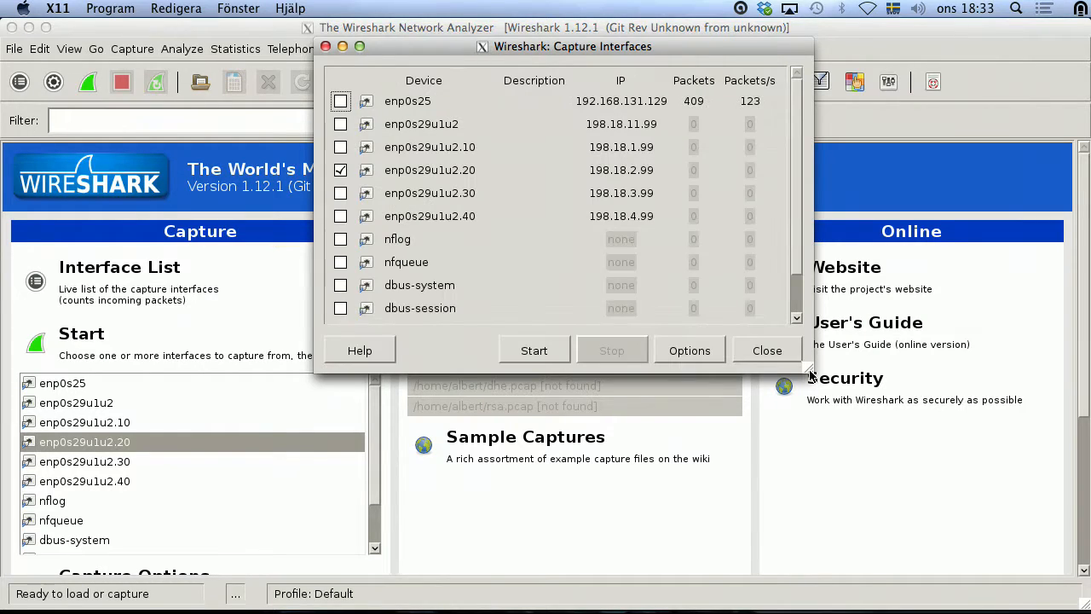
{"action": "left_click", "coordinate": [551, 350]}
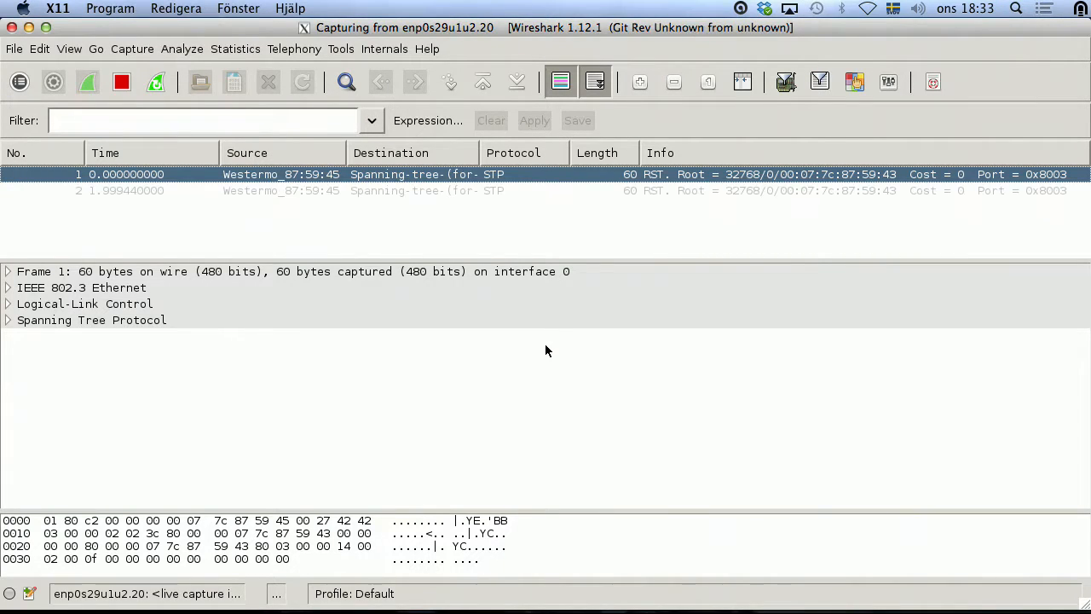
Step: Log in to the 198.18.2.1 switch as admin with the administrator password
{"action": "key", "text": "ctrl+Left"}
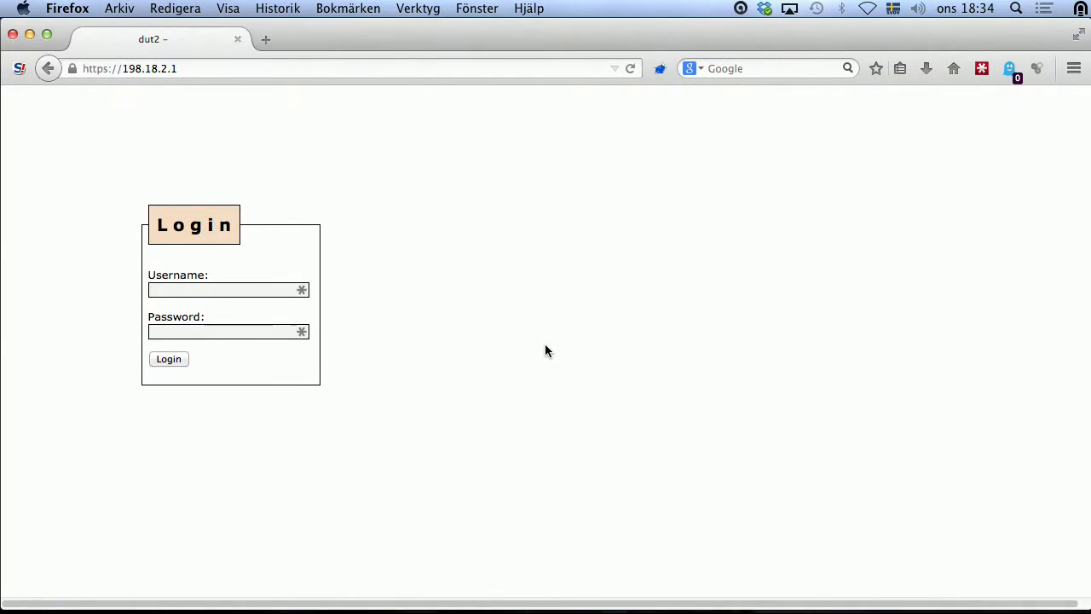
{"action": "type", "text": "admin"}
{"action": "key", "text": "Tab"}
{"action": "left_click", "coordinate": [166, 359]}
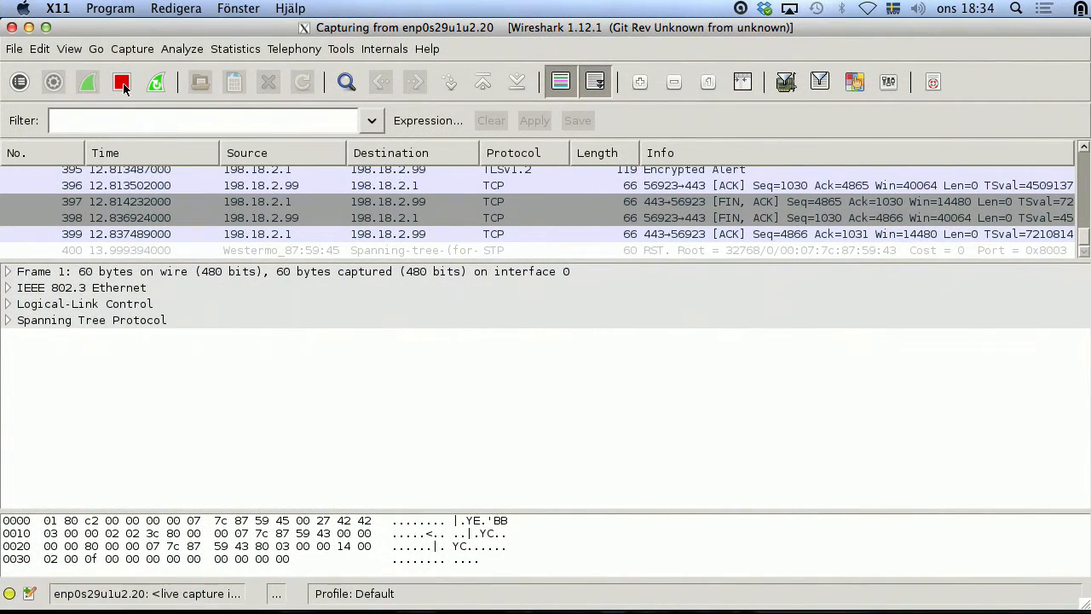
Step: Stop the live capture and select packet 11, the TLS Client Hello
{"action": "left_click", "coordinate": [124, 84]}
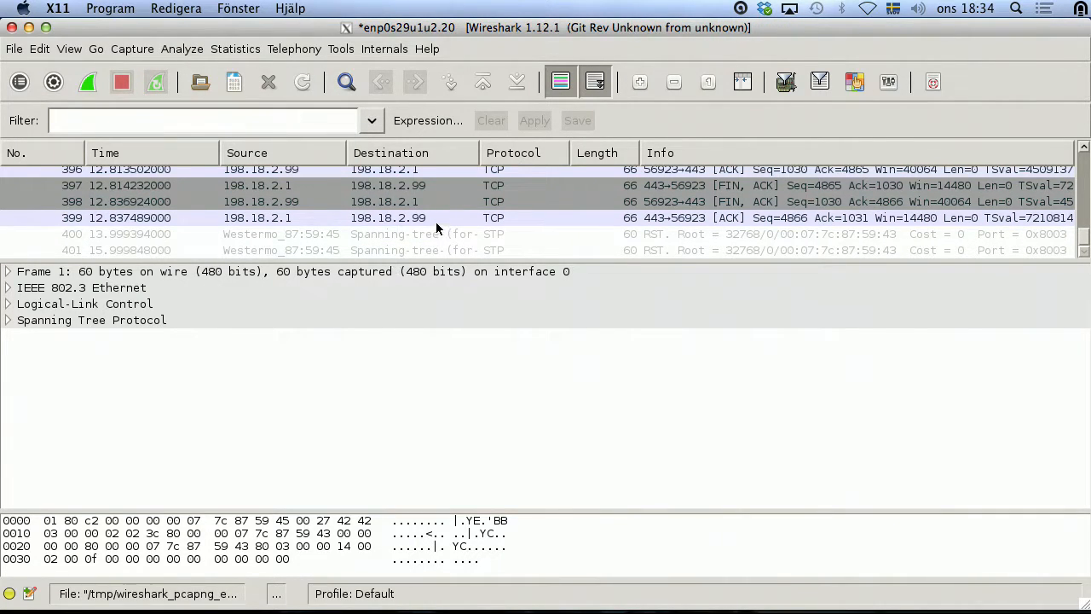
{"action": "scroll", "coordinate": [436, 222], "scroll_direction": "up", "scroll_amount": 20}
{"action": "scroll", "coordinate": [537, 209], "scroll_direction": "up", "scroll_amount": 20}
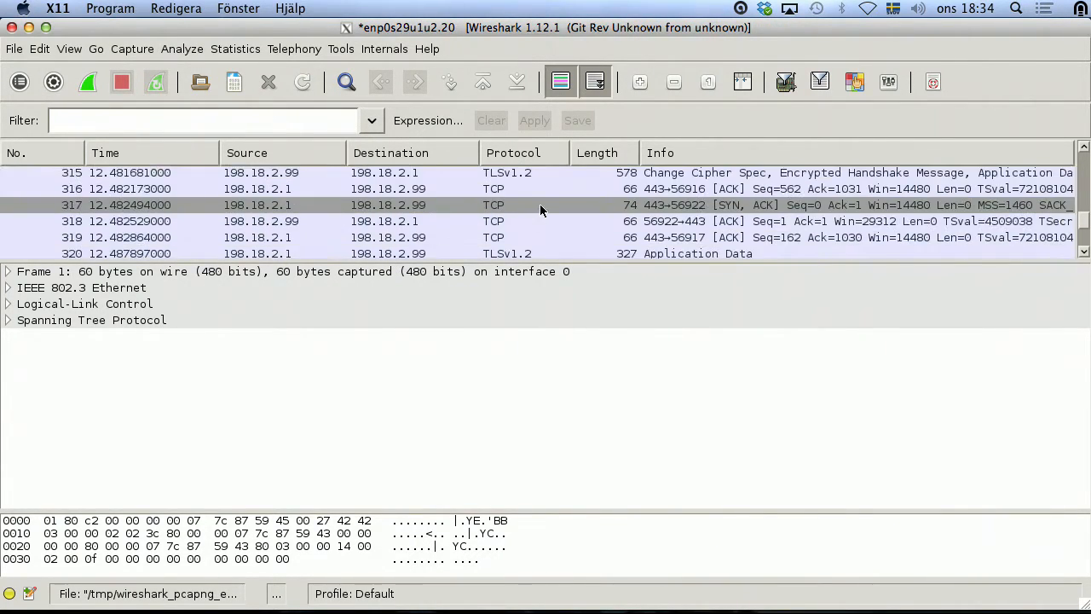
{"action": "scroll", "coordinate": [548, 207], "scroll_direction": "up", "scroll_amount": 20}
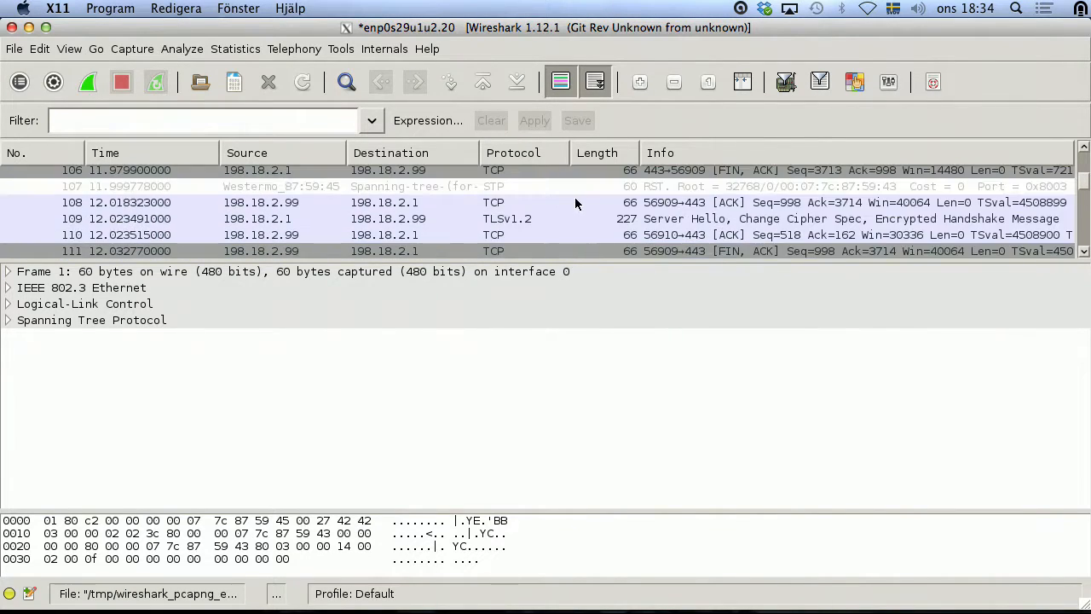
{"action": "scroll", "coordinate": [546, 205], "scroll_direction": "down", "scroll_amount": 2}
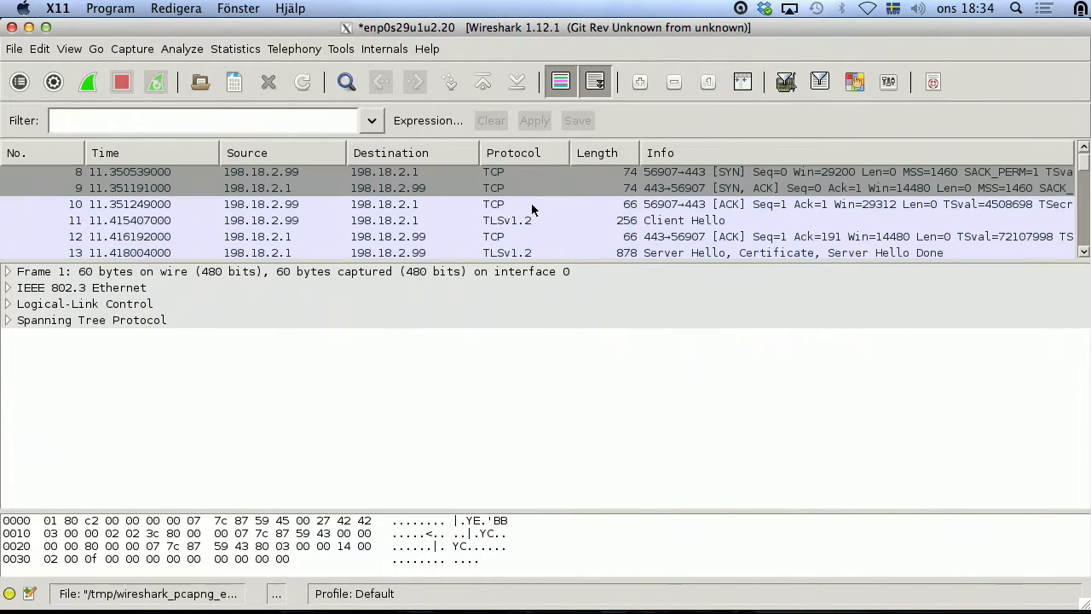
{"action": "left_click", "coordinate": [508, 205]}
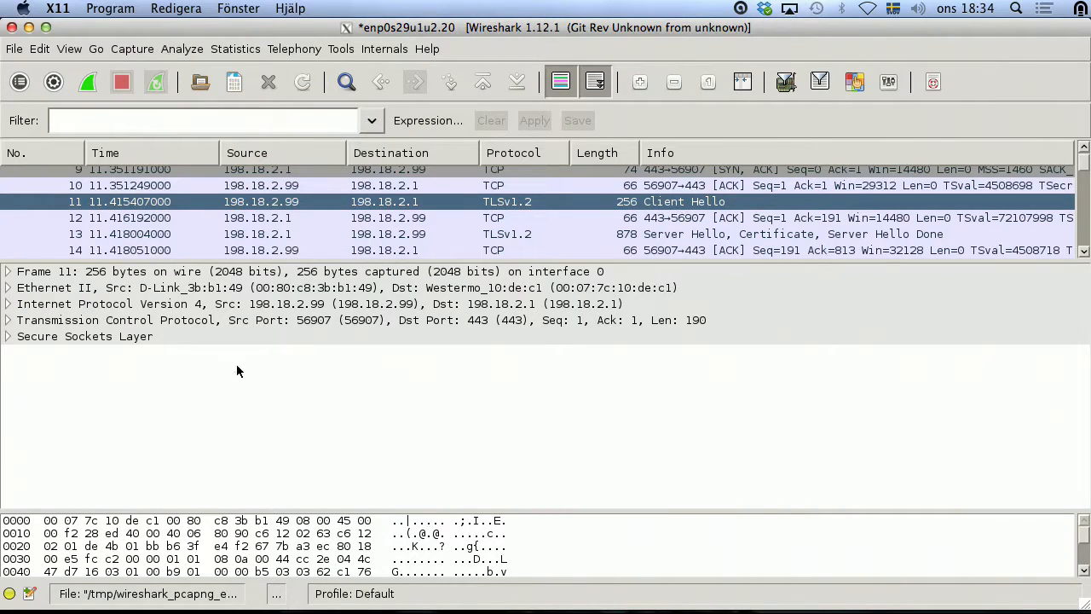
Step: Expand packet 11's SSL record, Client Hello handshake and its 23-entry Cipher Suites list
{"action": "left_click", "coordinate": [8, 336]}
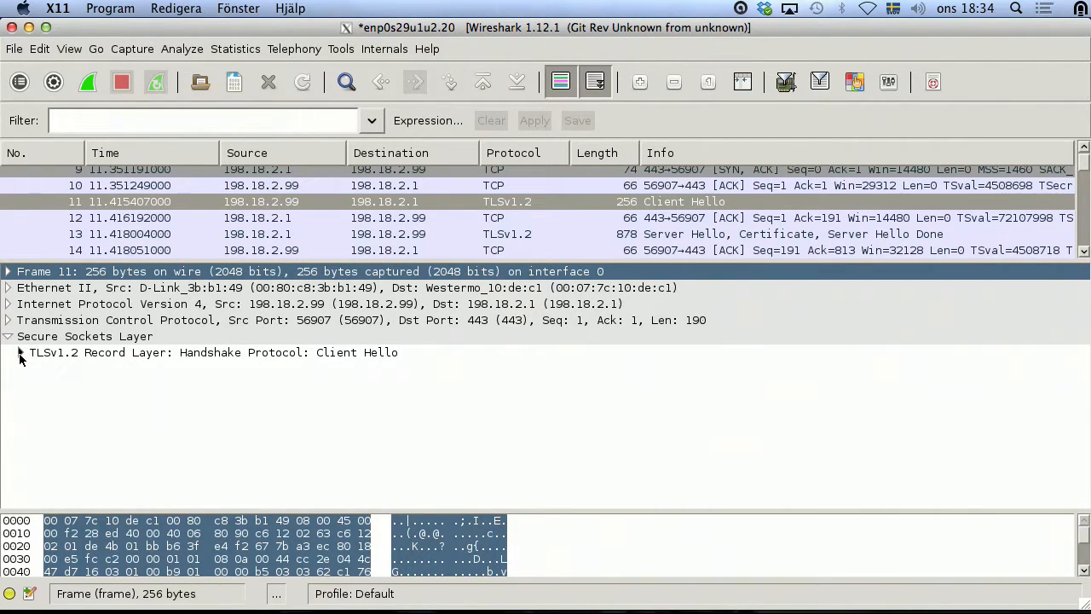
{"action": "left_click", "coordinate": [20, 353]}
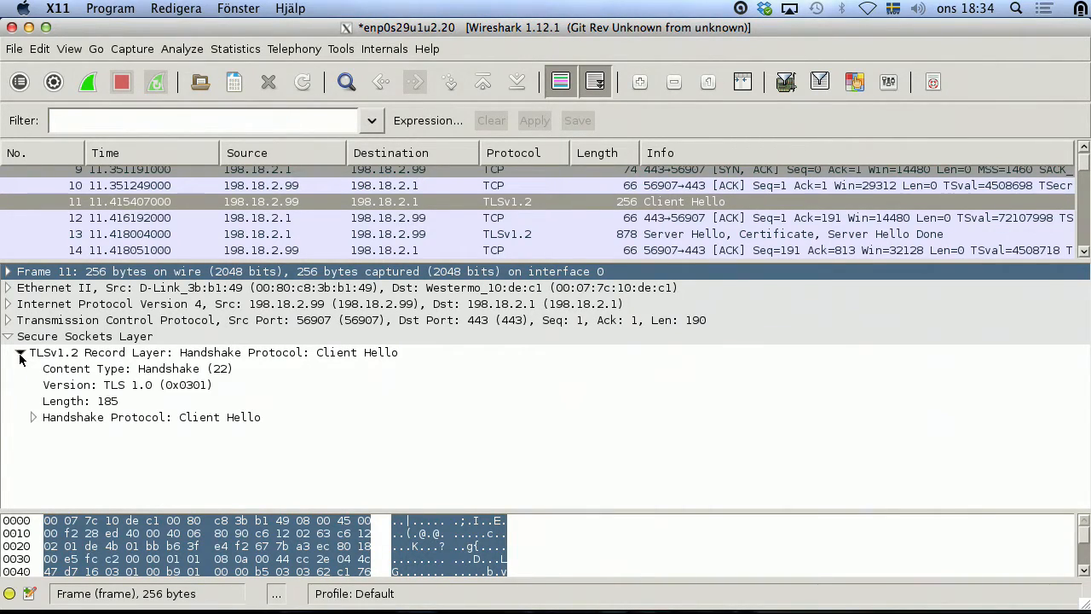
{"action": "left_click", "coordinate": [33, 417]}
{"action": "scroll", "coordinate": [103, 405], "scroll_direction": "down", "scroll_amount": 3}
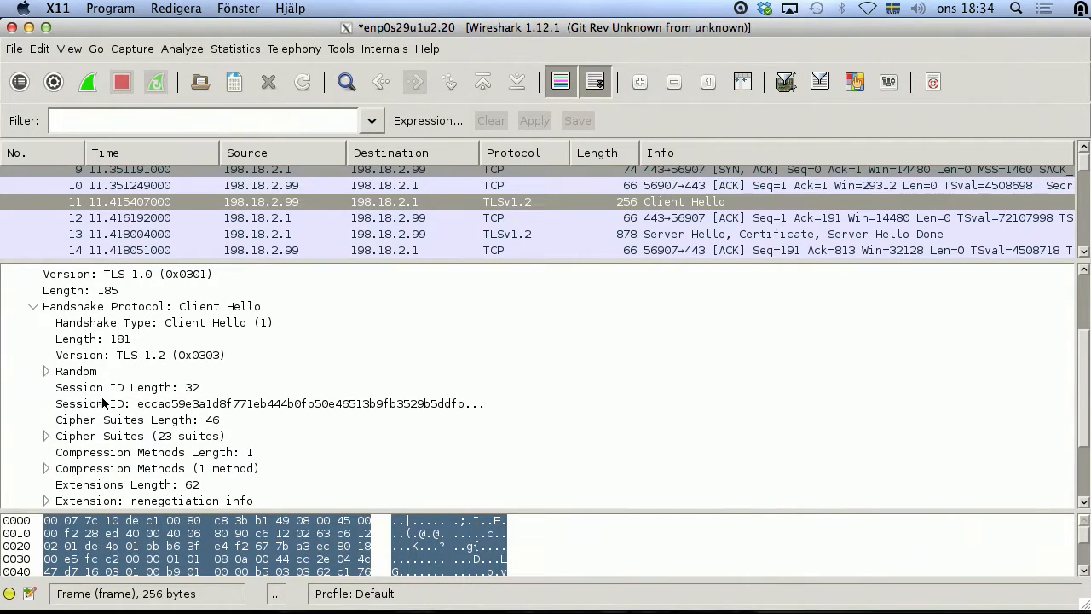
{"action": "left_click", "coordinate": [46, 435]}
{"action": "scroll", "coordinate": [281, 397], "scroll_direction": "down", "scroll_amount": 3}
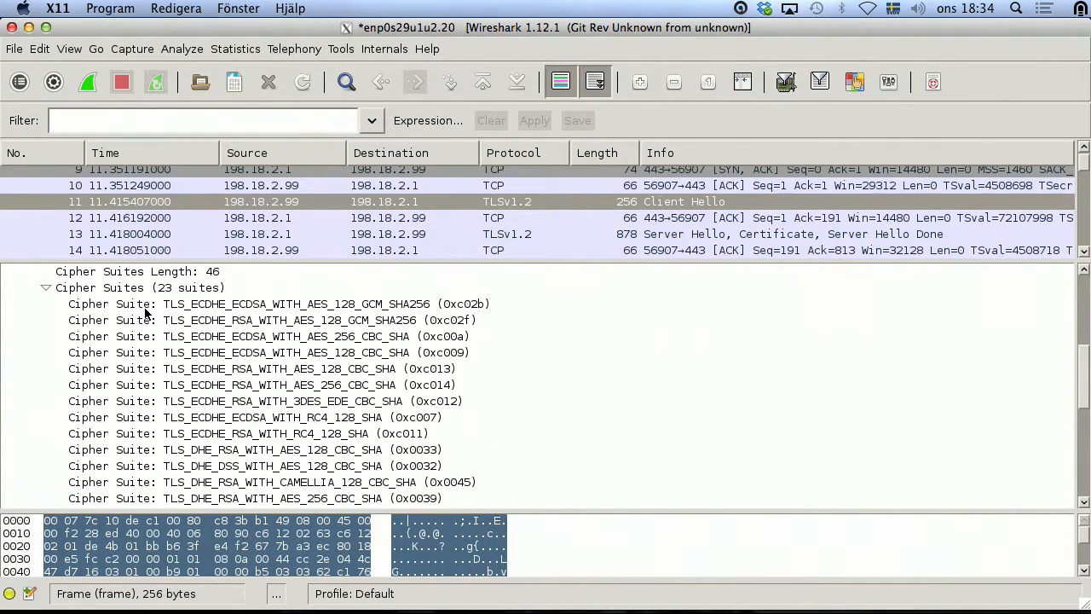
{"action": "scroll", "coordinate": [353, 329], "scroll_direction": "down", "scroll_amount": 2}
{"action": "scroll", "coordinate": [252, 389], "scroll_direction": "down", "scroll_amount": 2}
{"action": "scroll", "coordinate": [217, 422], "scroll_direction": "up", "scroll_amount": 8}
{"action": "scroll", "coordinate": [185, 475], "scroll_direction": "down", "scroll_amount": 1}
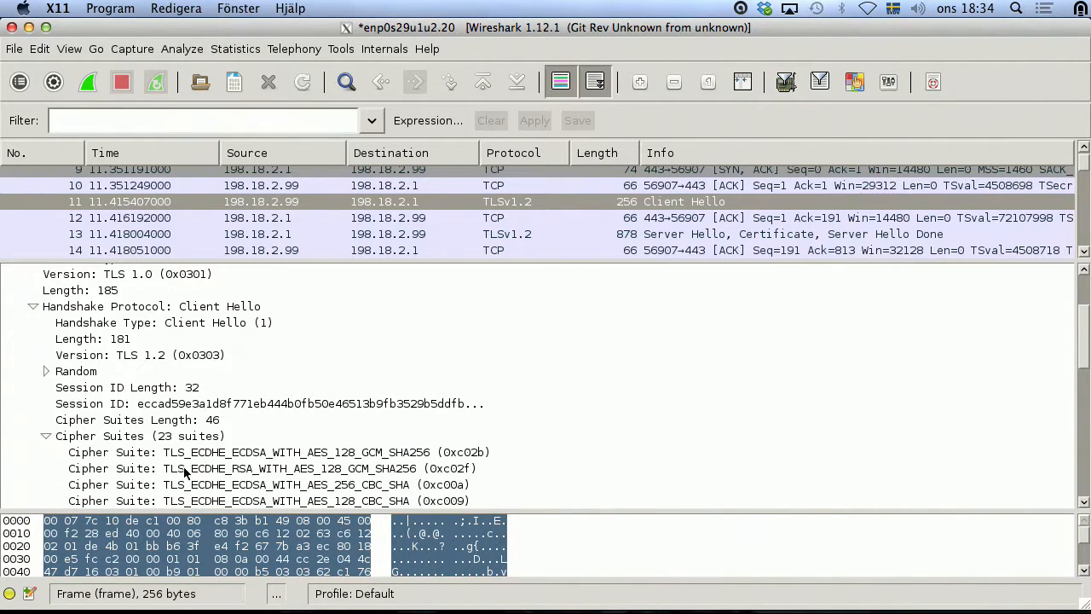
Step: Review cipher suites down to TLS_RSA_WITH_RC4_128_MD5, then select packet 13, the Server Hello
{"action": "scroll", "coordinate": [186, 473], "scroll_direction": "down", "scroll_amount": 2}
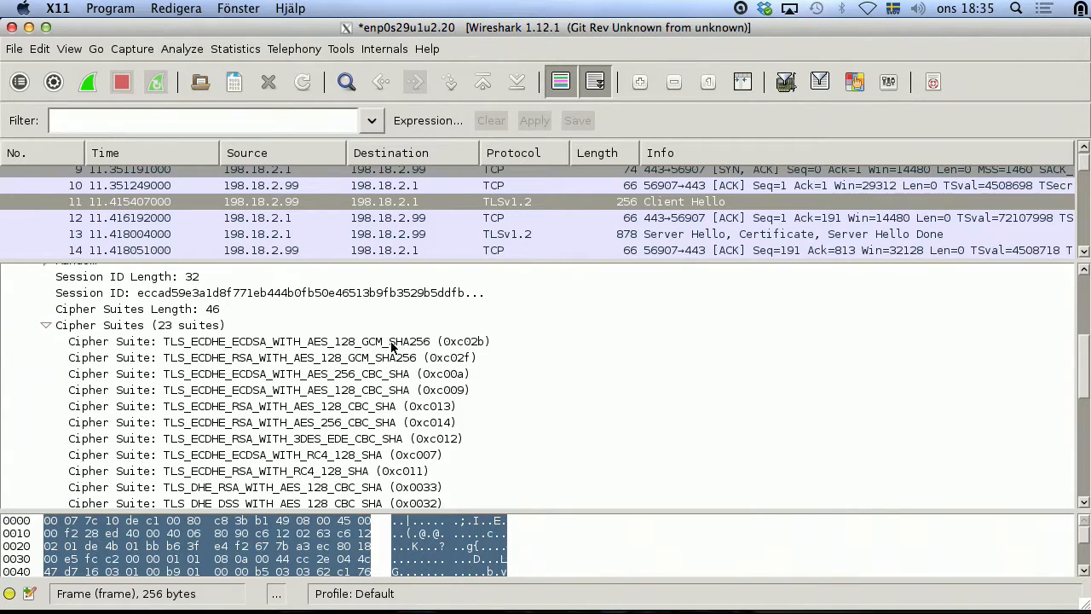
{"action": "scroll", "coordinate": [417, 356], "scroll_direction": "down", "scroll_amount": 1}
{"action": "scroll", "coordinate": [418, 356], "scroll_direction": "down", "scroll_amount": 2}
{"action": "scroll", "coordinate": [401, 362], "scroll_direction": "up", "scroll_amount": 2}
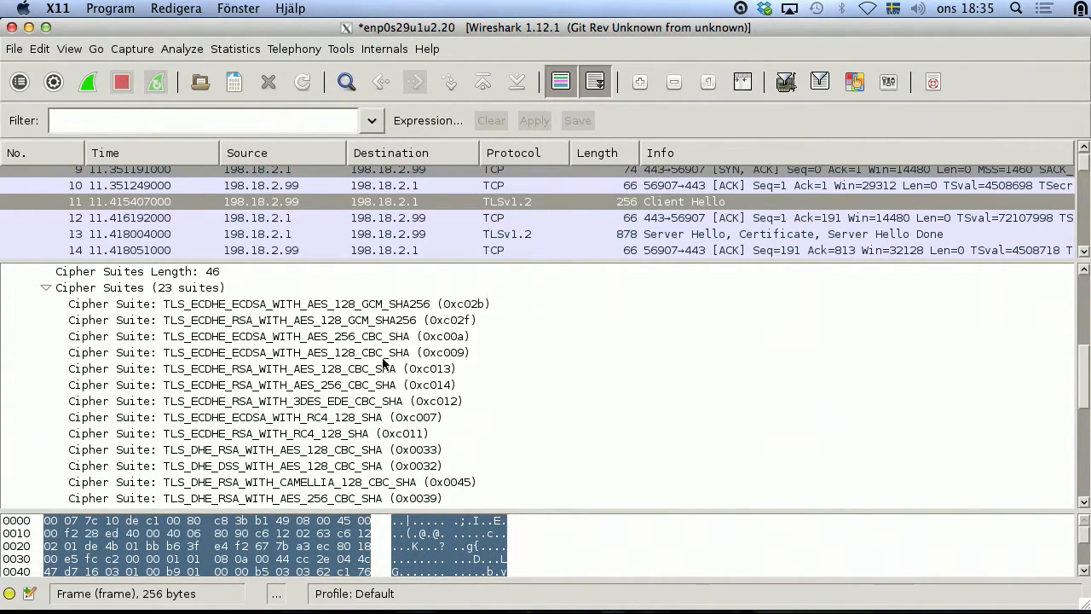
{"action": "scroll", "coordinate": [386, 364], "scroll_direction": "down", "scroll_amount": 2}
{"action": "scroll", "coordinate": [334, 325], "scroll_direction": "down", "scroll_amount": 4}
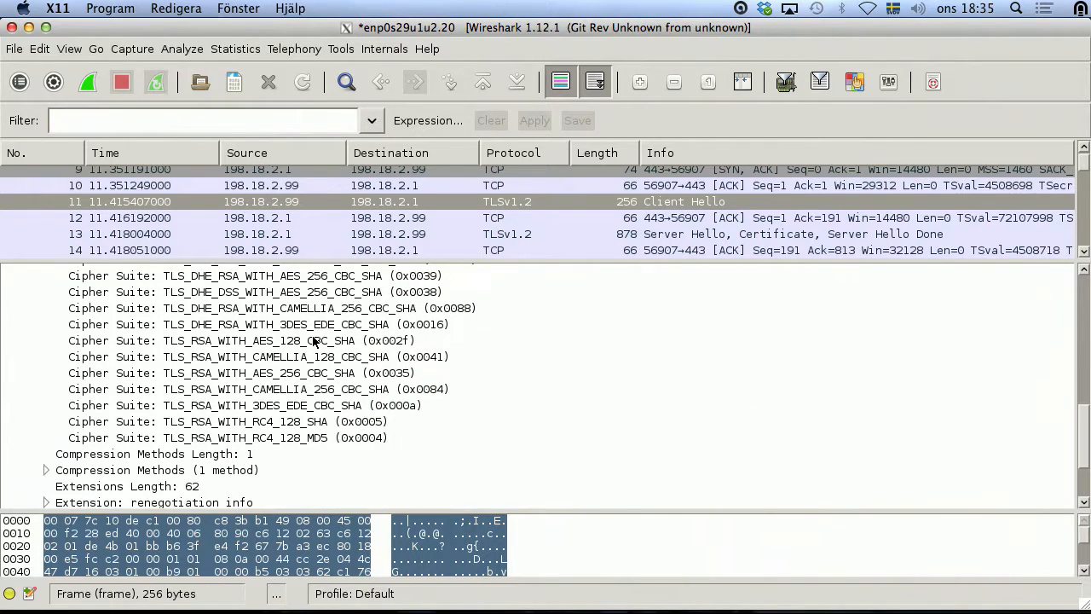
{"action": "scroll", "coordinate": [316, 343], "scroll_direction": "up", "scroll_amount": 2}
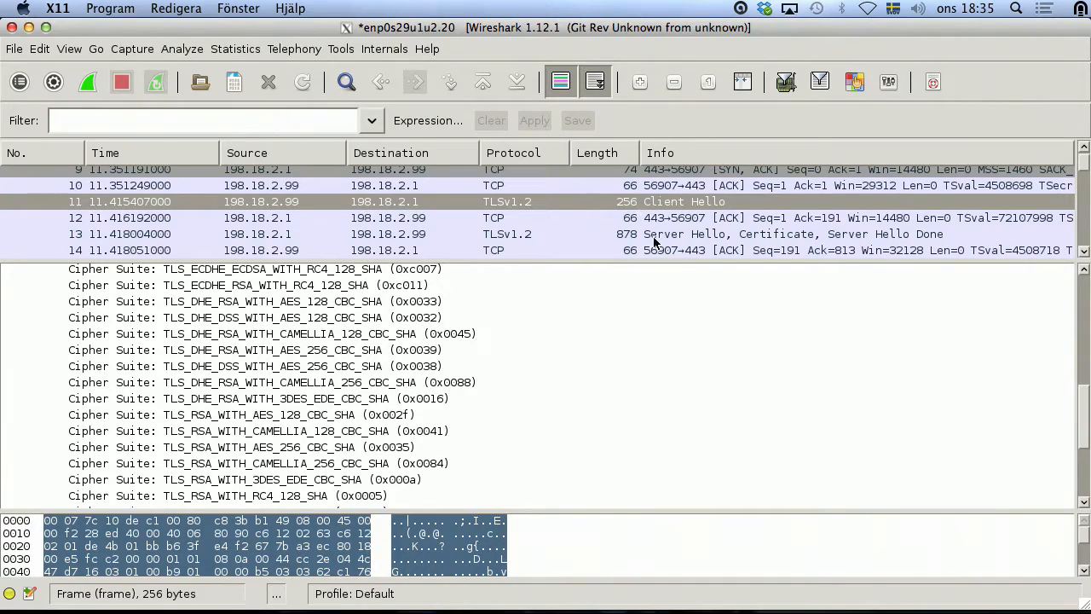
{"action": "left_click", "coordinate": [511, 236]}
Step: Read the Server Hello's chosen cipher suite, TLS_RSA_WITH_AES_128_CBC_SHA (0x002f)
{"action": "scroll", "coordinate": [320, 409], "scroll_direction": "down", "scroll_amount": 1}
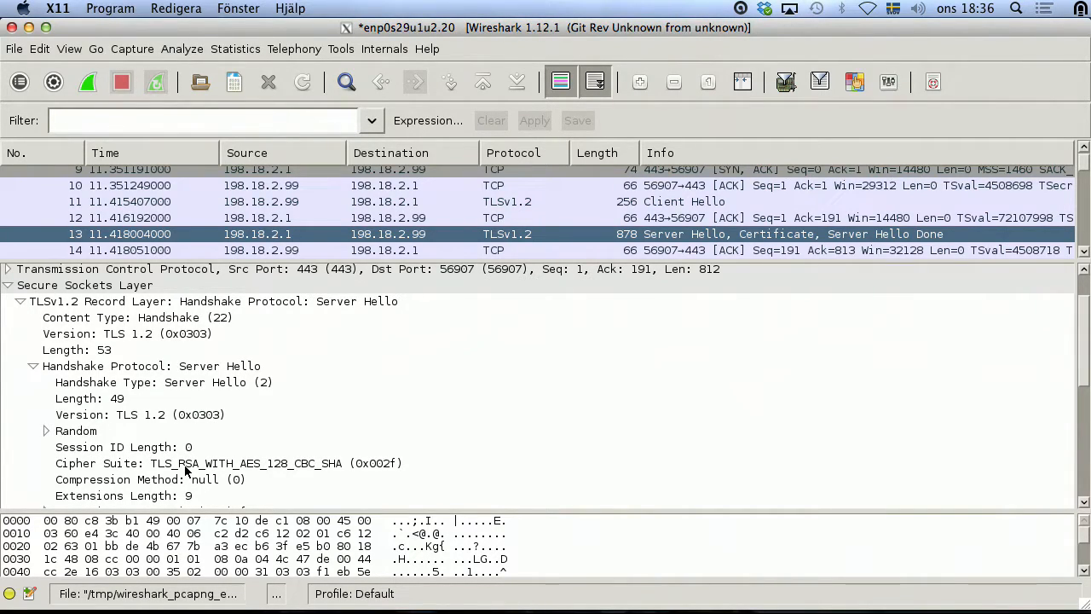
Step: In the root ssh Terminal session, print the RSA private key with cat /etc/key.pem
{"action": "key", "text": "ctrl+Left"}
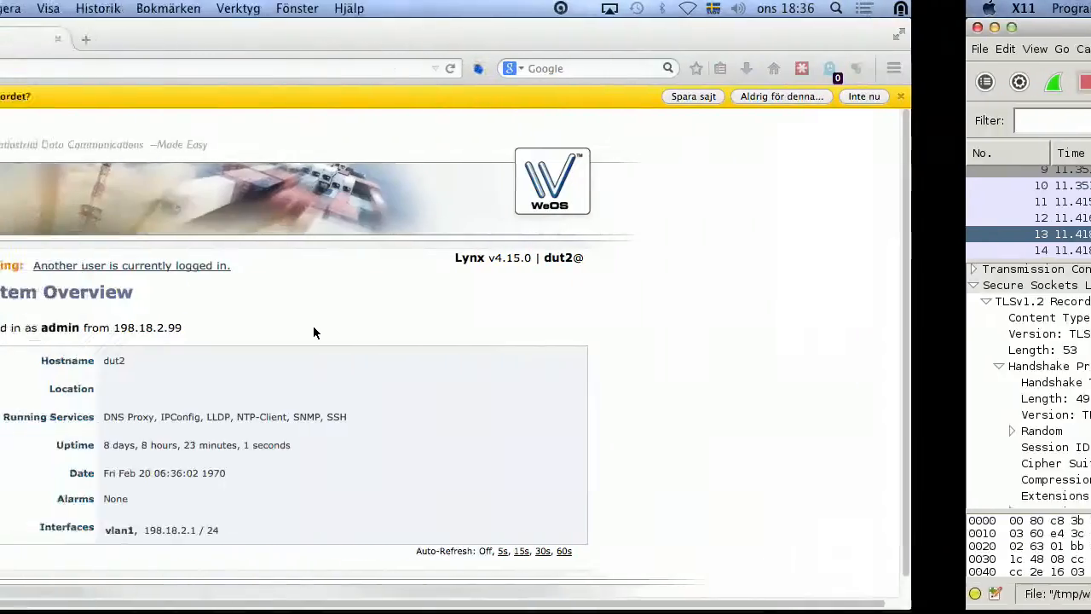
{"action": "key", "text": "ctrl+Right"}
{"action": "key", "text": "super+Tab"}
{"action": "key", "text": "super+Tab"}
{"action": "key", "text": "super+Tab"}
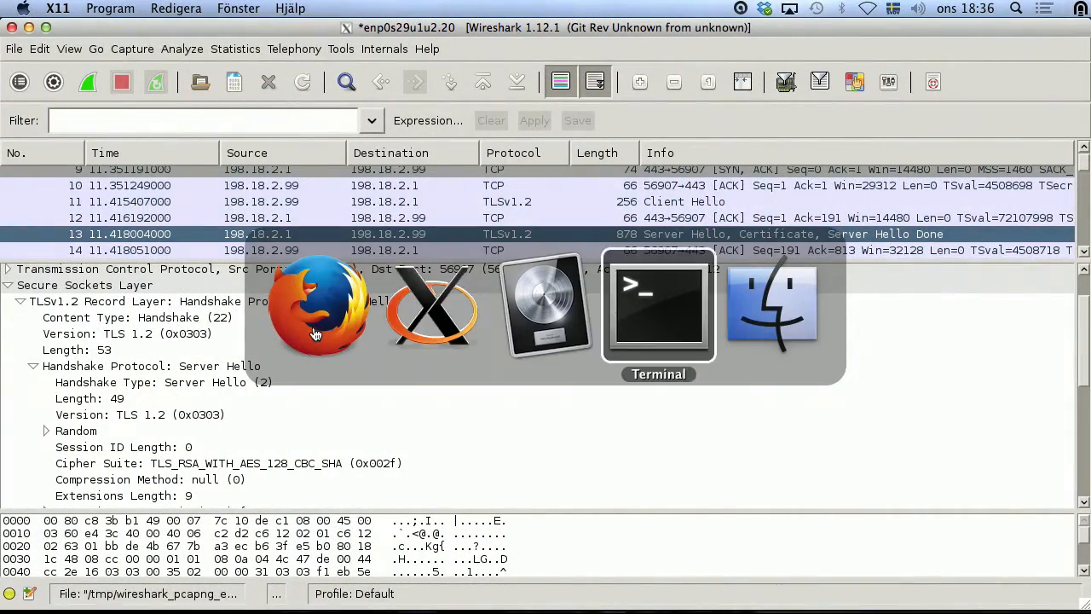
{"action": "left_click", "coordinate": [195, 208]}
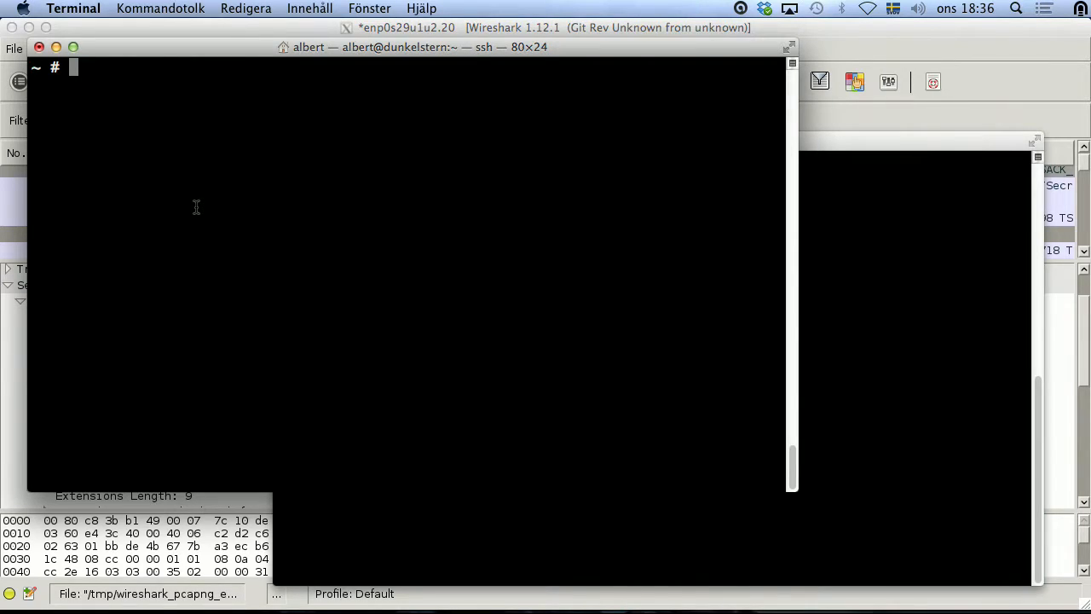
{"action": "type", "text": "cat"}
{"action": "type", "text": " /etc/"}
{"action": "type", "text": "key.pem"}
{"action": "key", "text": "Return"}
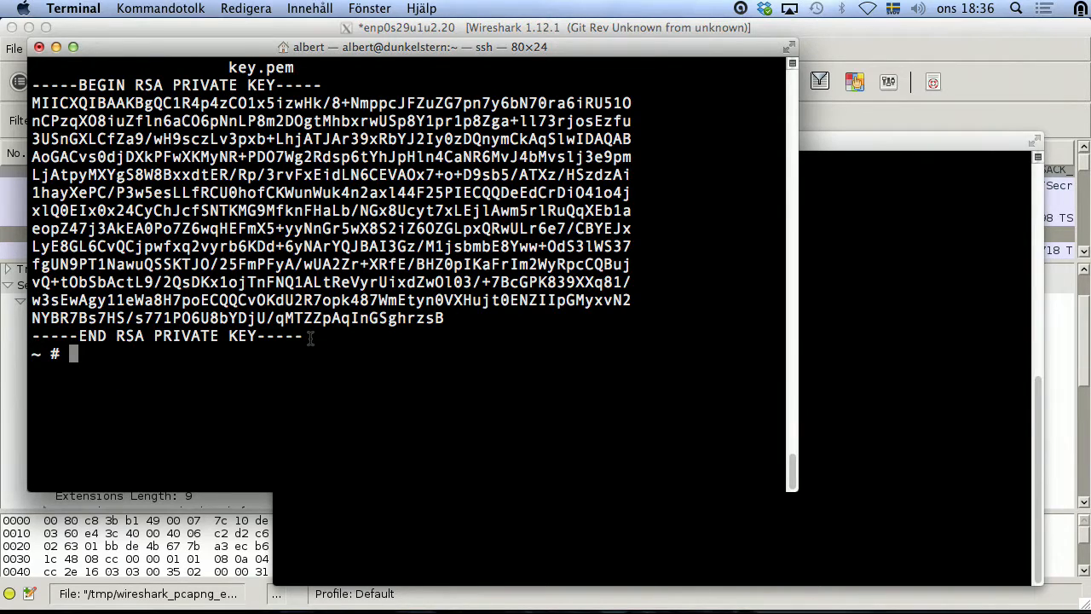
Step: Select the printed RSA private key text and copy it with Kopiera
{"action": "left_click_drag", "start_coordinate": [303, 337], "coordinate": [32, 84]}
{"action": "right_click", "coordinate": [51, 88]}
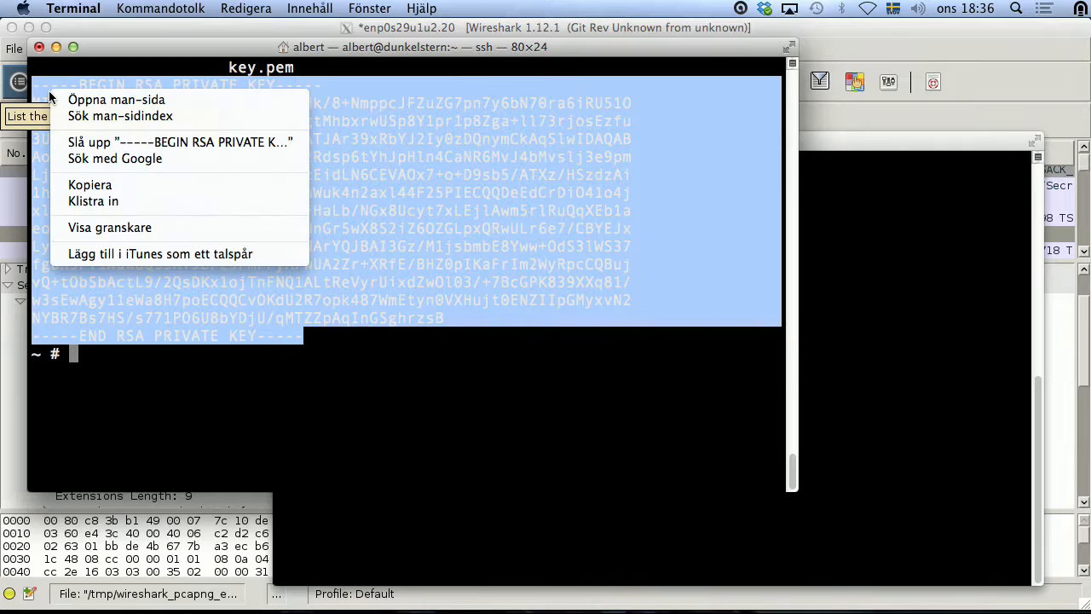
{"action": "left_click", "coordinate": [91, 185]}
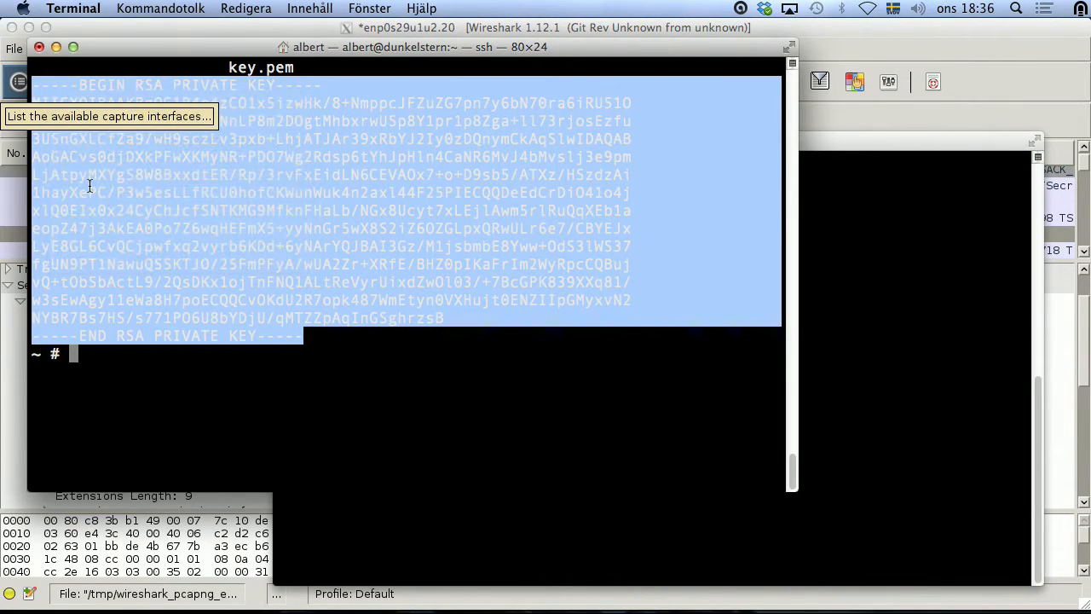
Step: In the local shell session, open a new key.pem file in vi
{"action": "left_click", "coordinate": [893, 256]}
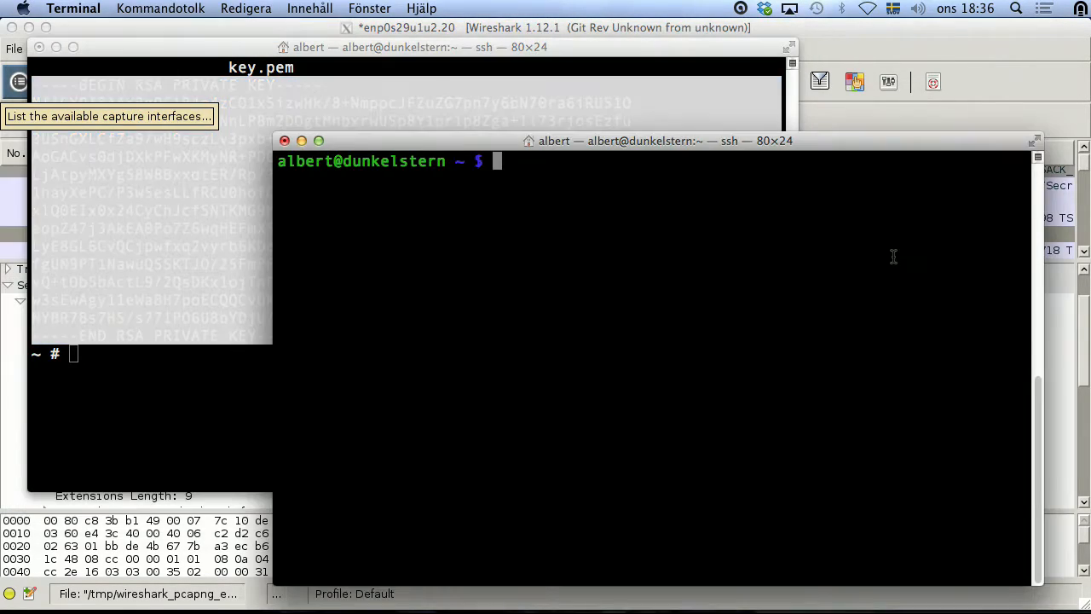
{"action": "type", "text": "vi key.pem"}
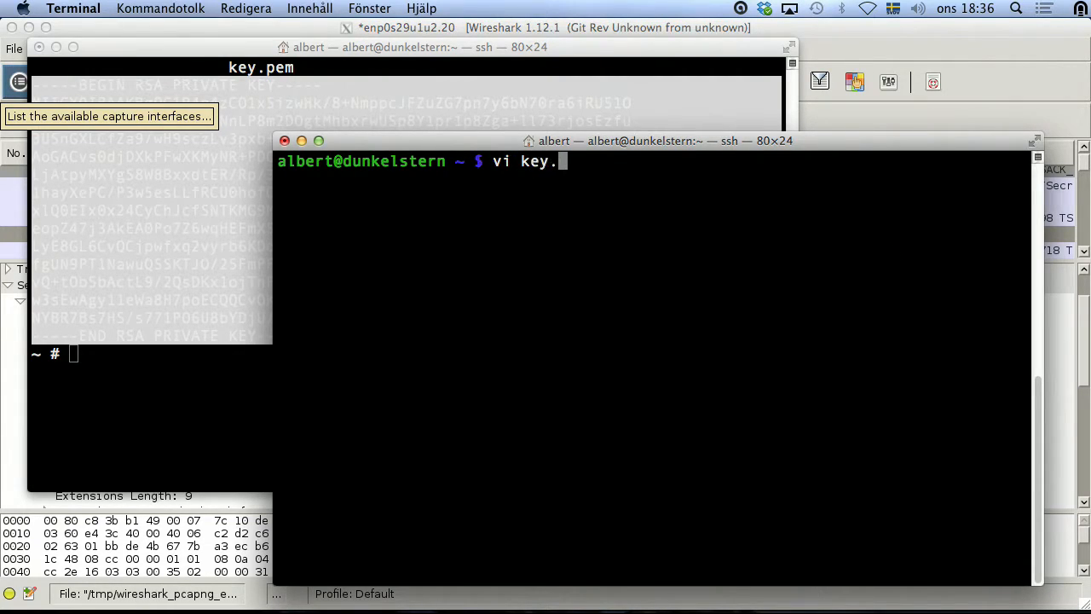
{"action": "key", "text": "Return"}
Step: Paste the RSA key into key.pem, save with :wq, and return to Wireshark
{"action": "key", "text": "i"}
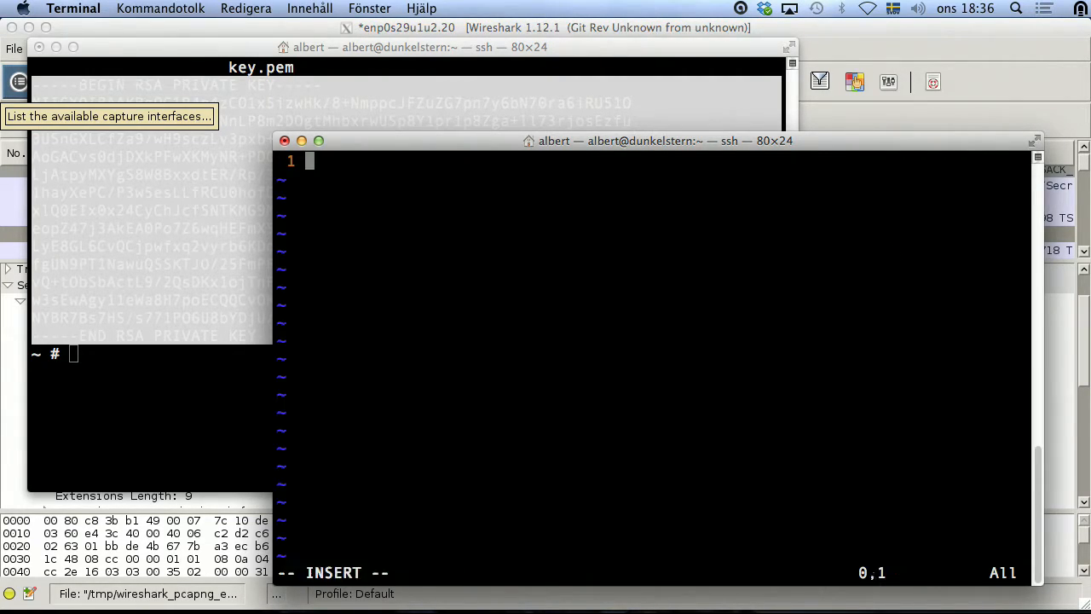
{"action": "key", "text": "super+v"}
{"action": "key", "text": "Escape"}
{"action": "type", "text": ":wq"}
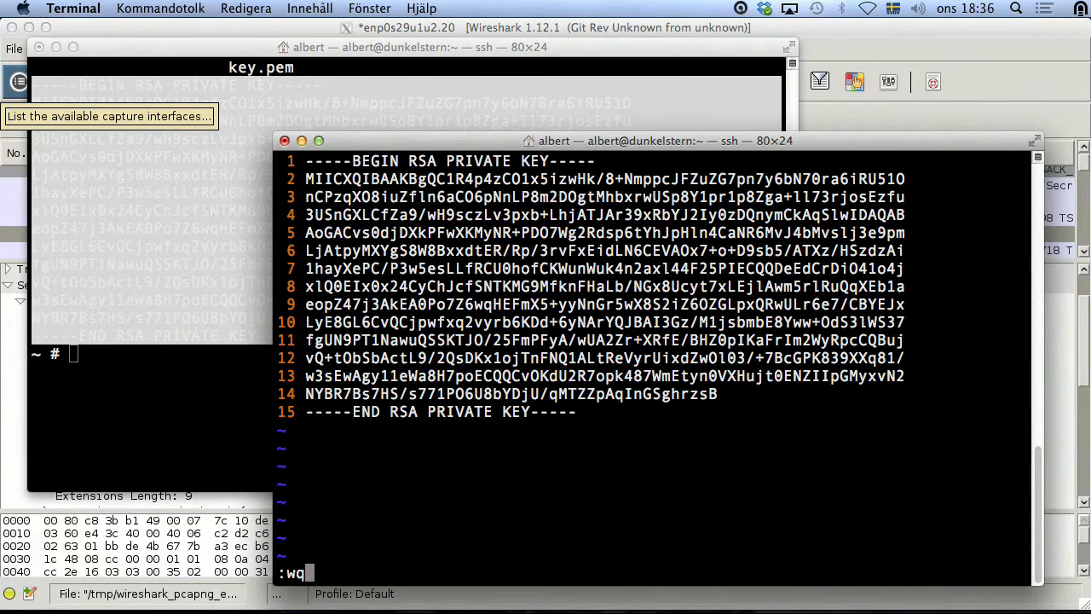
{"action": "key", "text": "Return"}
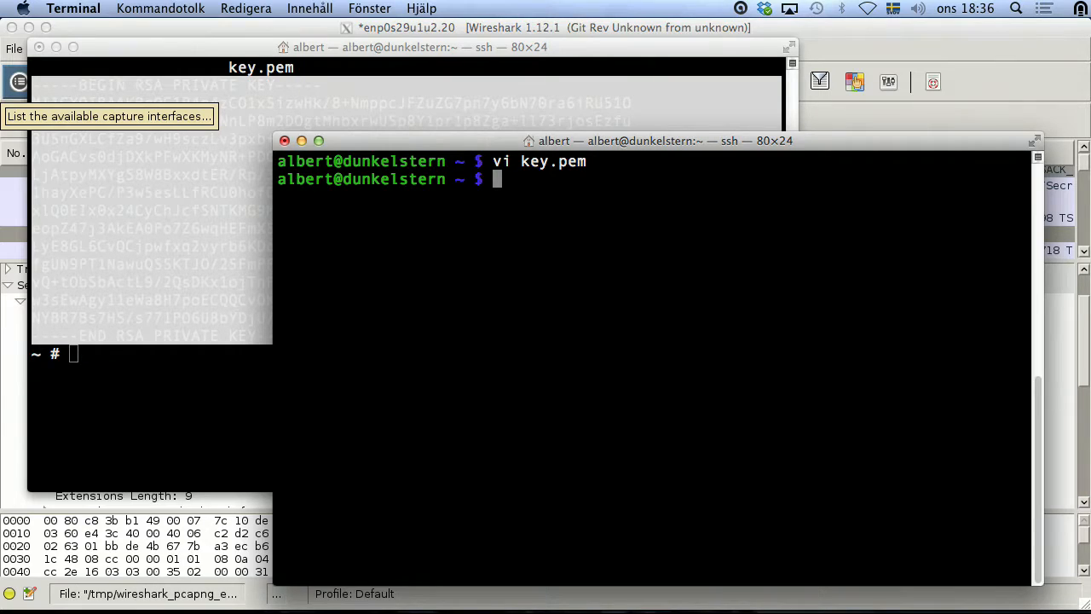
{"action": "key", "text": "super+Tab"}
{"action": "key", "text": "super+Tab"}
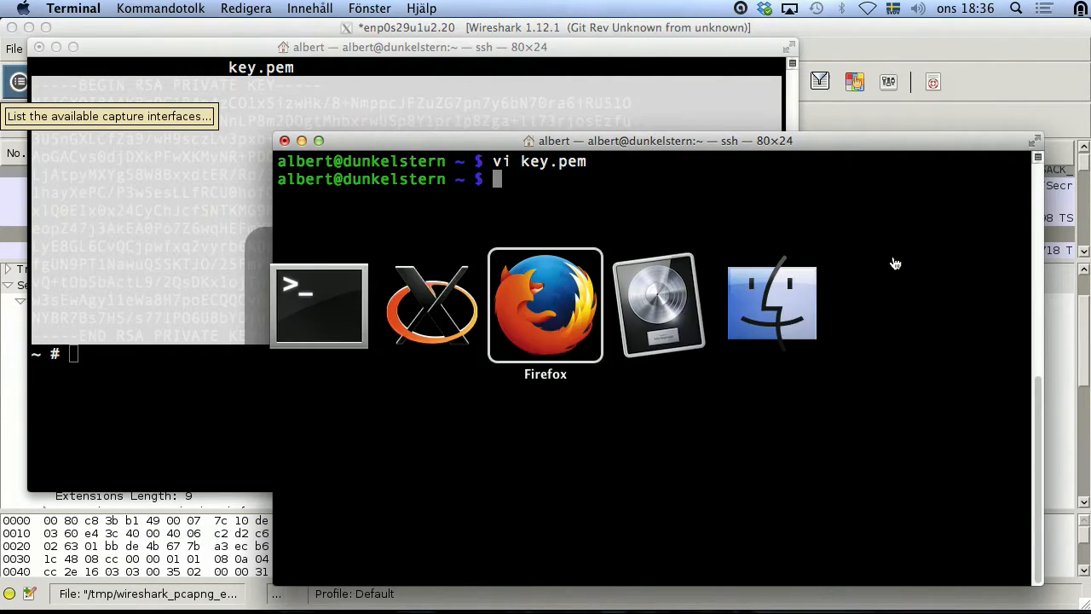
{"action": "key", "text": "super+Tab"}
{"action": "key", "text": "super+Tab"}
{"action": "key", "text": "super+Tab"}
{"action": "key", "text": "super+Tab"}
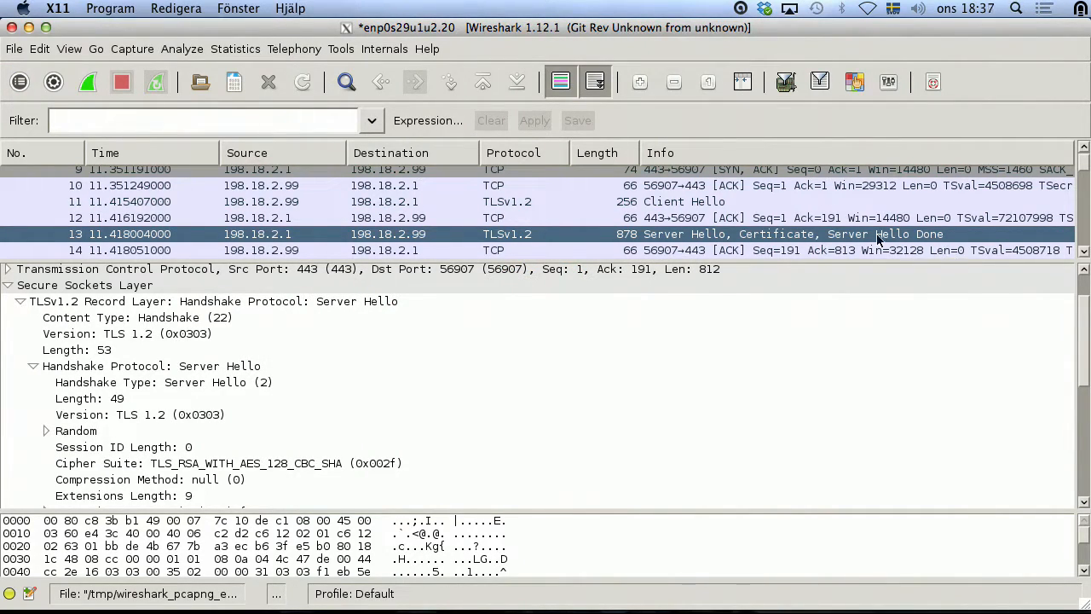
Step: Open Preferences > Protocols > SSL and edit the still-empty RSA keys list
{"action": "left_click", "coordinate": [889, 82]}
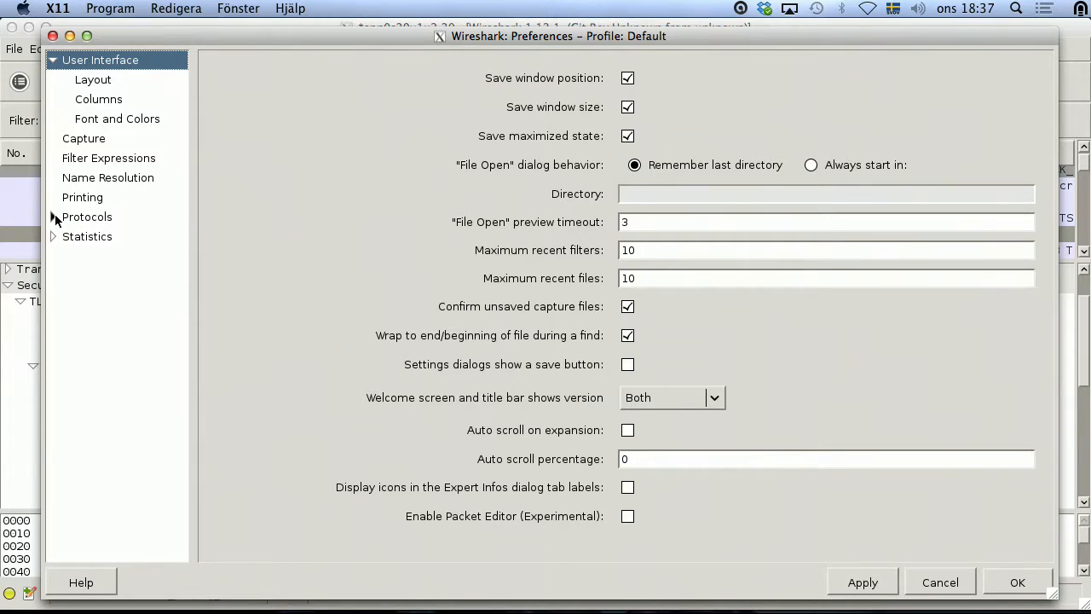
{"action": "left_click", "coordinate": [54, 215]}
{"action": "left_click_drag", "start_coordinate": [224, 81], "coordinate": [225, 478]}
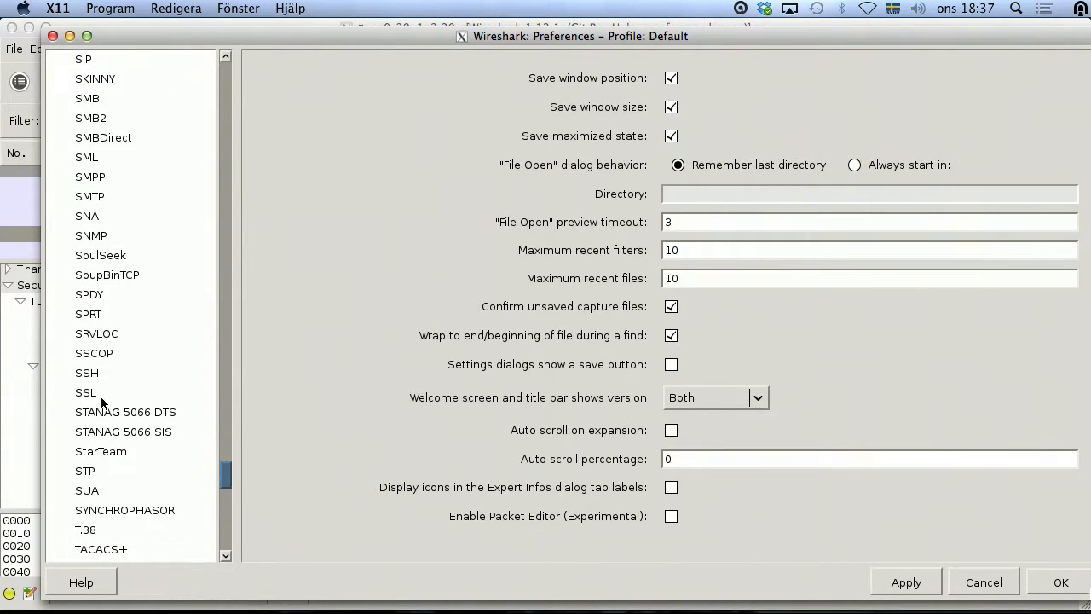
{"action": "left_click", "coordinate": [86, 393]}
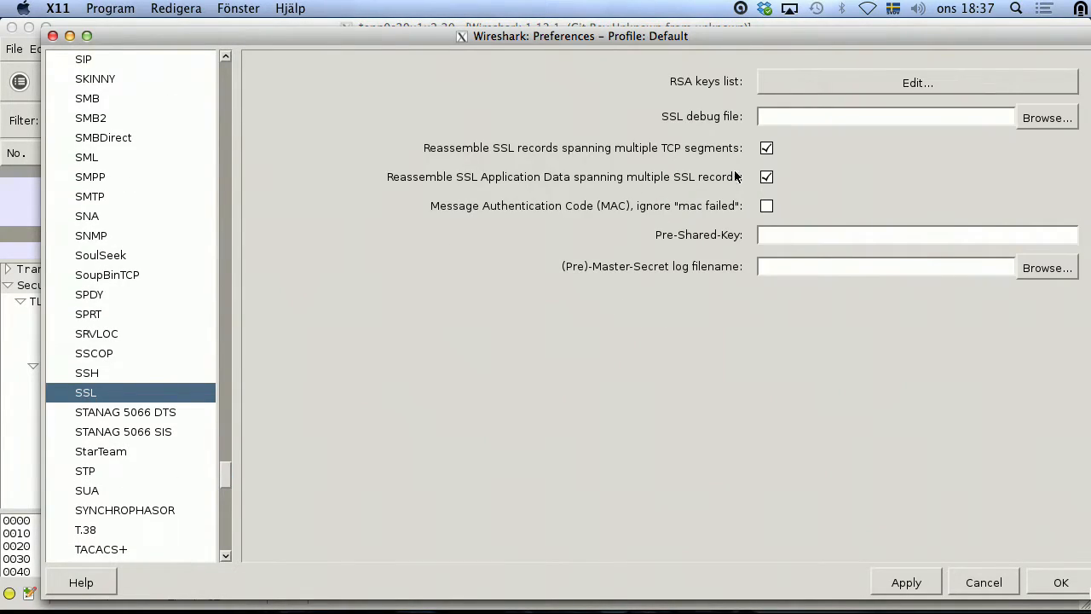
{"action": "left_click", "coordinate": [905, 80]}
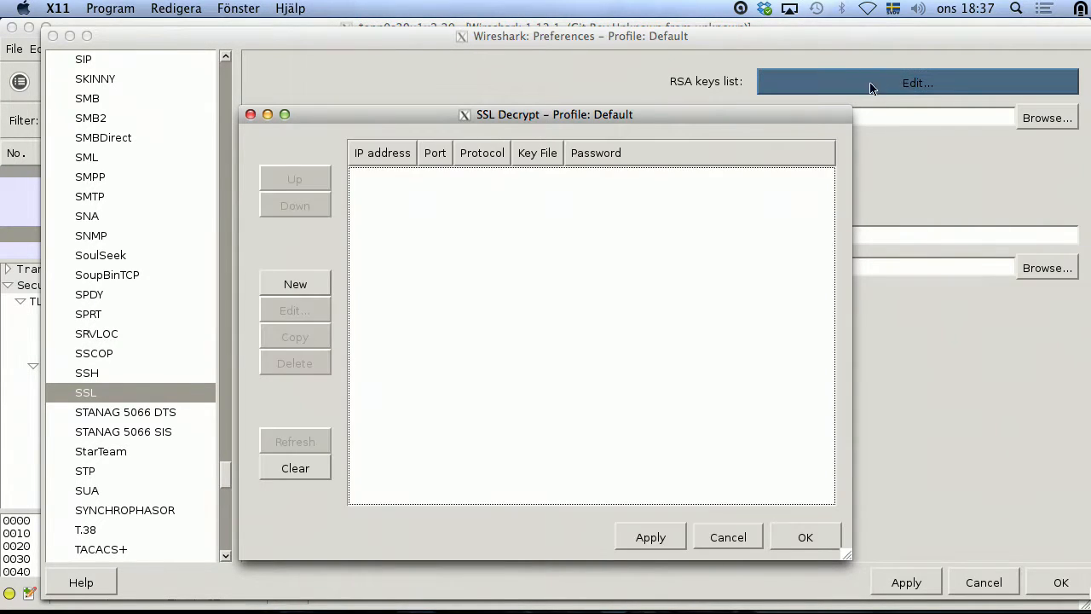
Step: Create a new RSA key entry for server 198.18.2.1 on port 443
{"action": "left_click", "coordinate": [282, 283]}
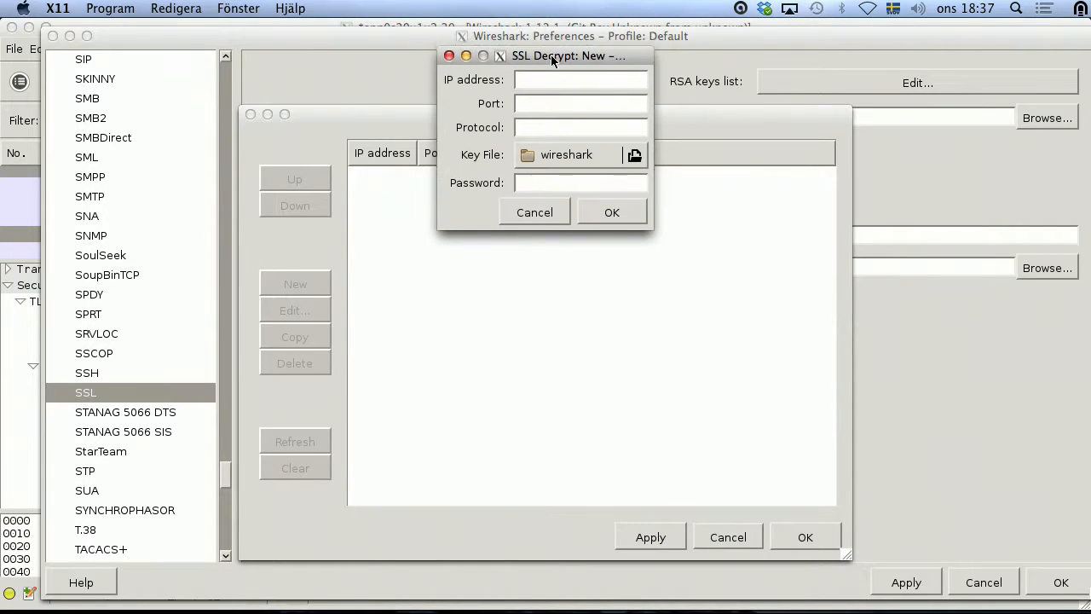
{"action": "left_click_drag", "start_coordinate": [551, 51], "coordinate": [506, 197]}
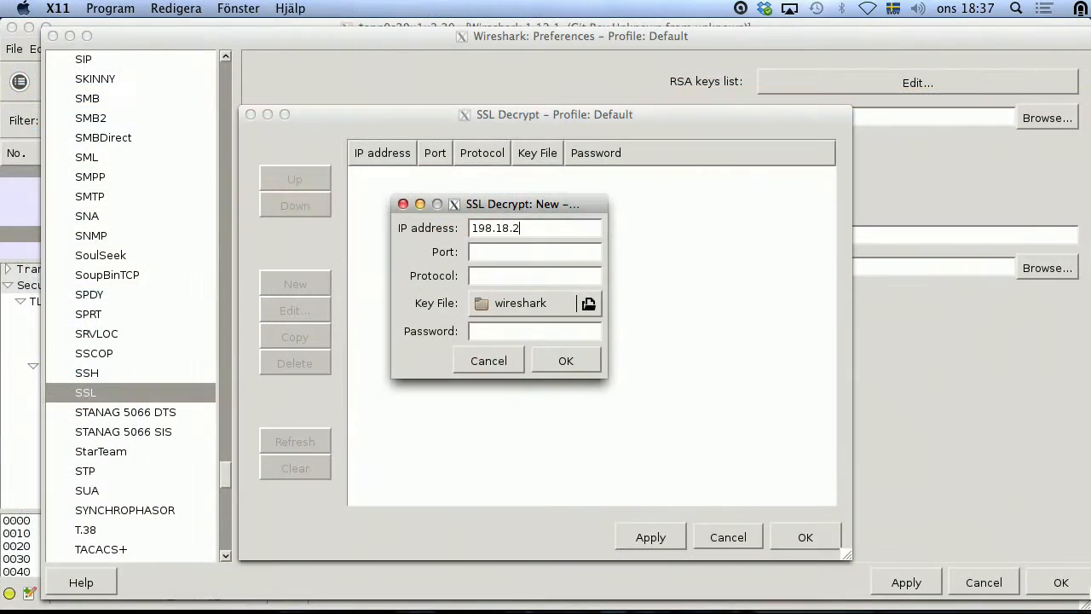
{"action": "type", "text": ".18.2.1"}
{"action": "left_click", "coordinate": [491, 254]}
{"action": "type", "text": "443"}
Step: Choose key.pem from the home folder as the key file, with protocol http, and save the entry
{"action": "left_click", "coordinate": [528, 305]}
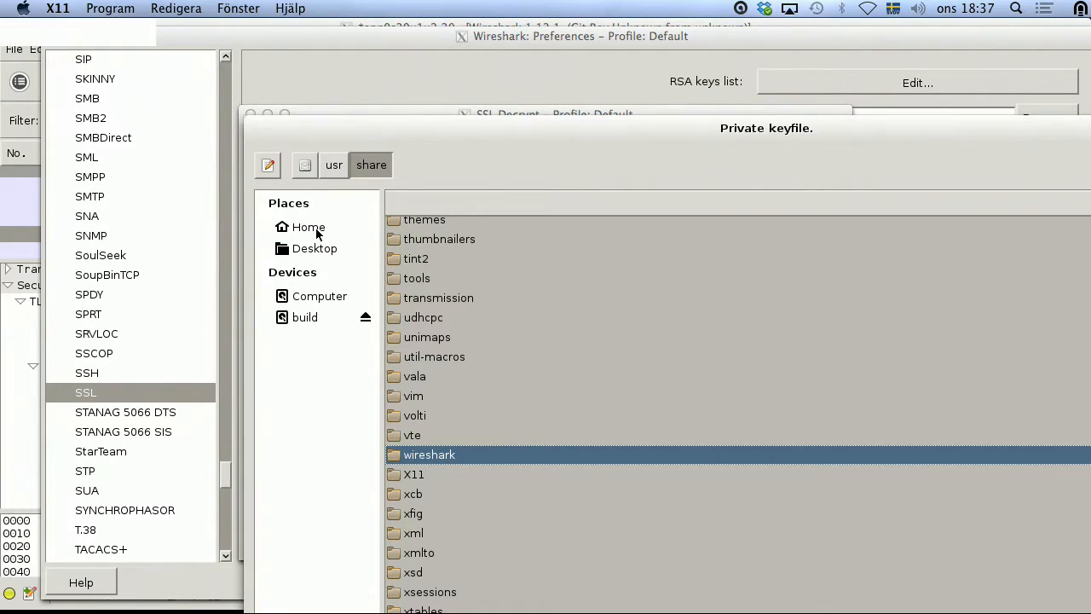
{"action": "left_click", "coordinate": [316, 230]}
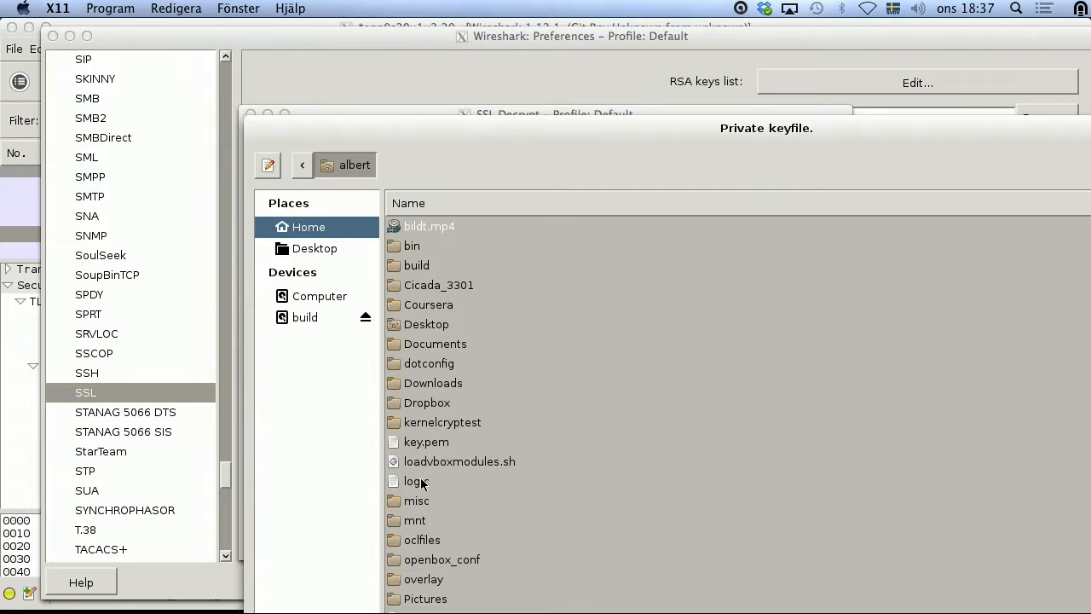
{"action": "left_click", "coordinate": [429, 444]}
{"action": "double_click", "coordinate": [576, 135]}
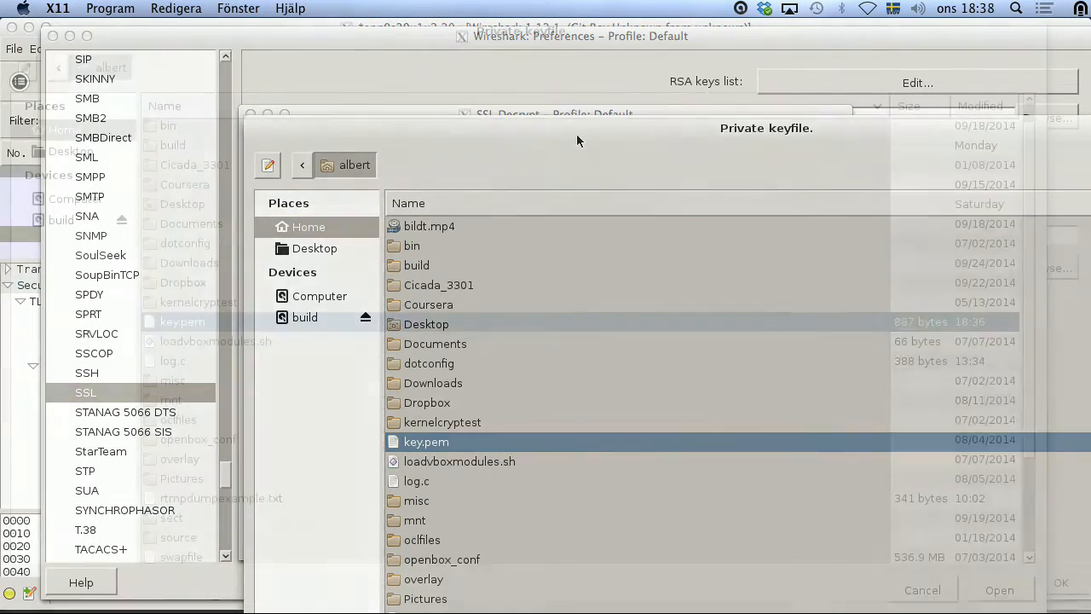
{"action": "left_click", "coordinate": [996, 587]}
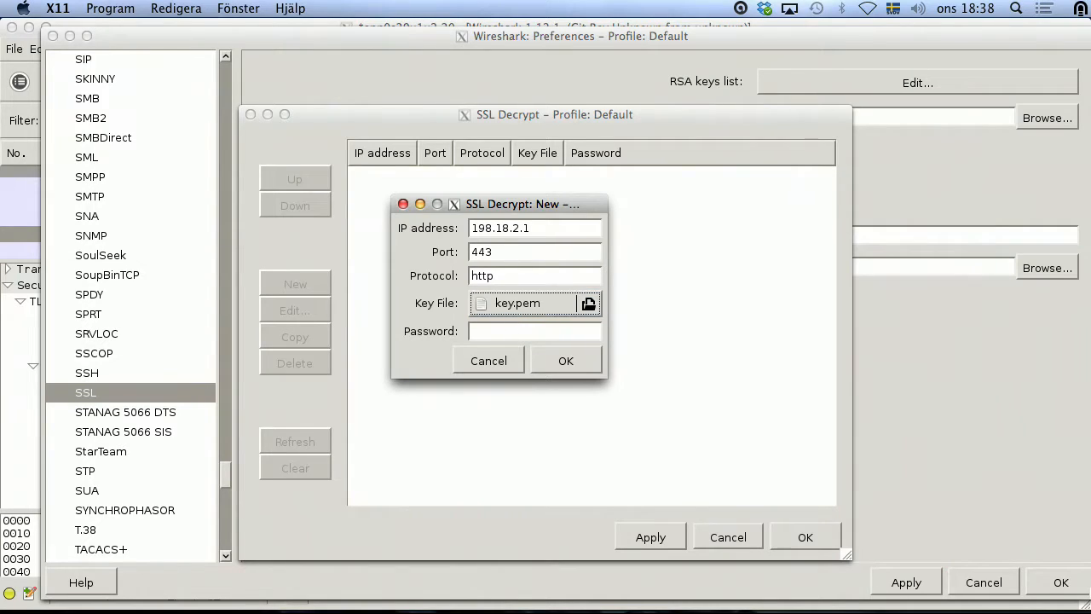
{"action": "left_click", "coordinate": [555, 366]}
Step: Apply and close the RSA keys list and the SSL preferences so the capture is decrypted
{"action": "left_click", "coordinate": [647, 536]}
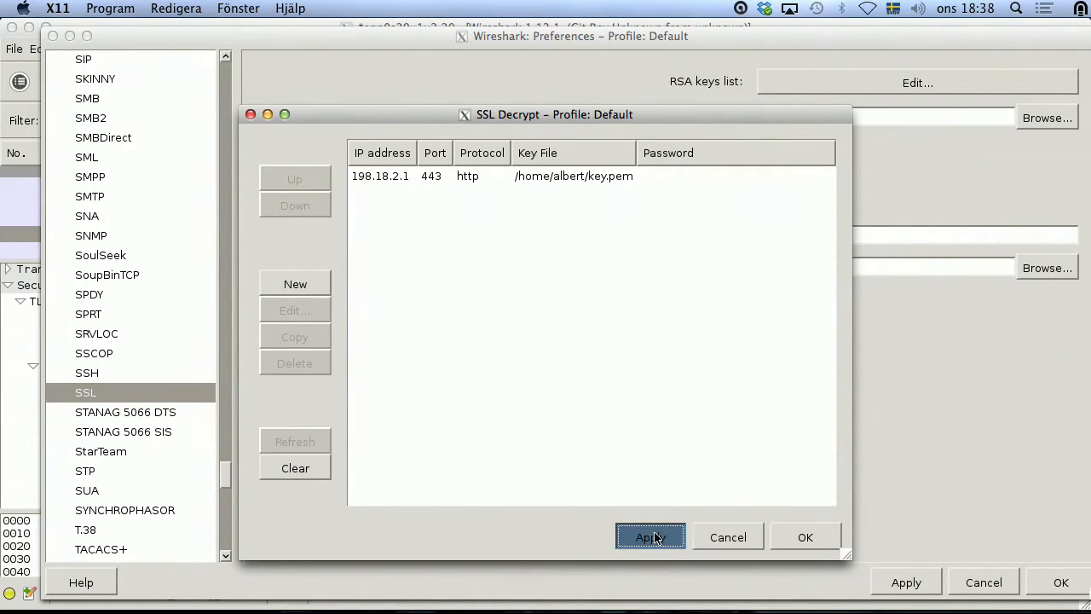
{"action": "left_click", "coordinate": [804, 539]}
{"action": "left_click", "coordinate": [875, 583]}
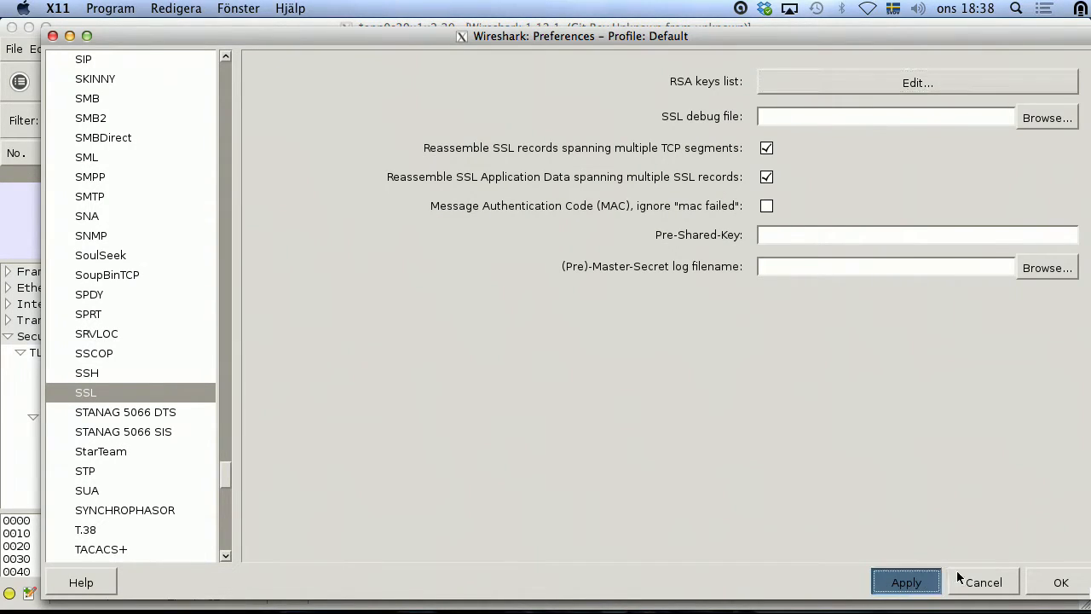
{"action": "left_click", "coordinate": [1060, 584]}
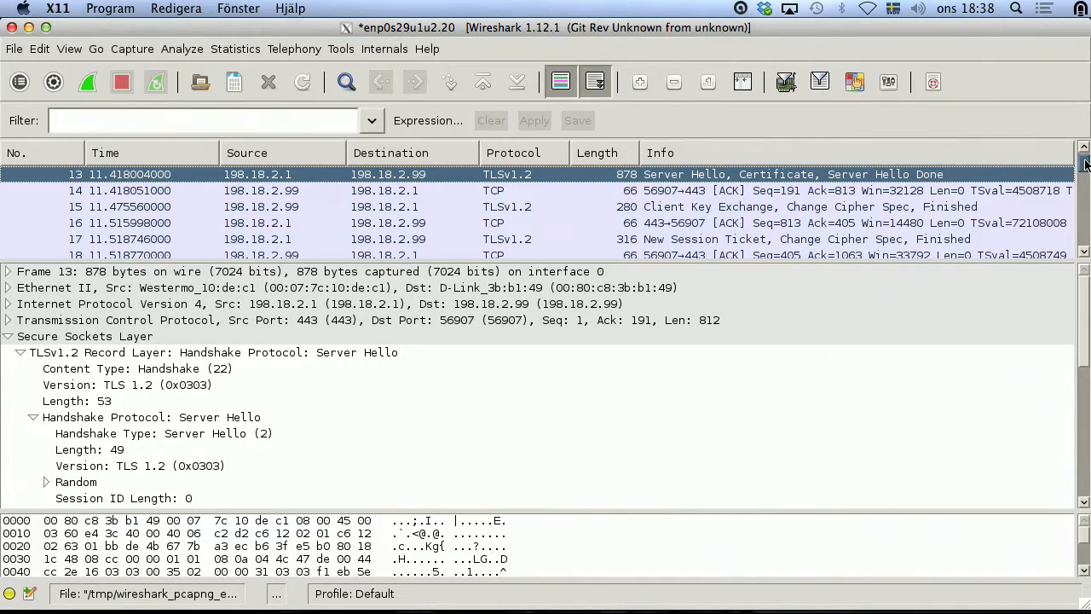
Step: Inspect decrypted packet 19 (HTTP POST), then packet 17 (New Session Ticket)
{"action": "scroll", "coordinate": [1085, 166], "scroll_direction": "down", "scroll_amount": 3}
{"action": "scroll", "coordinate": [1085, 167], "scroll_direction": "up", "scroll_amount": 4}
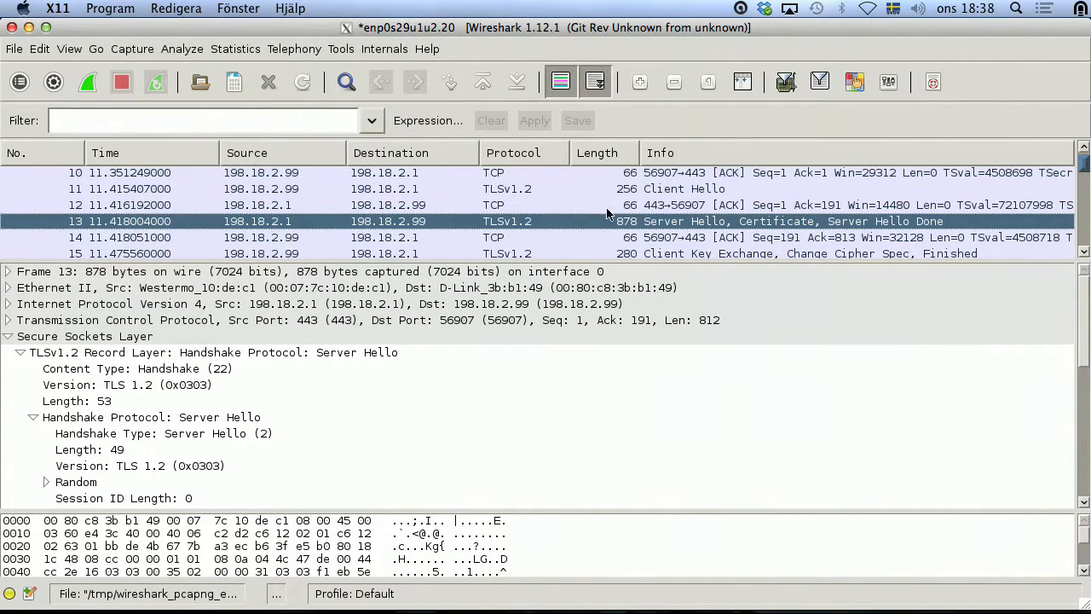
{"action": "scroll", "coordinate": [555, 225], "scroll_direction": "up", "scroll_amount": 1}
{"action": "scroll", "coordinate": [555, 225], "scroll_direction": "down", "scroll_amount": 4}
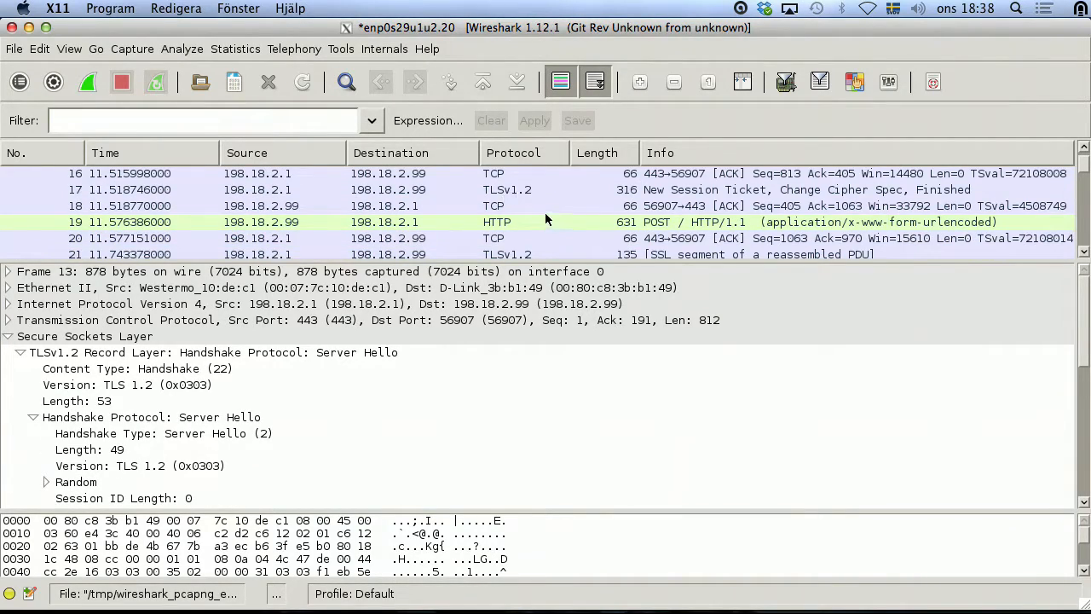
{"action": "scroll", "coordinate": [506, 217], "scroll_direction": "up", "scroll_amount": 1}
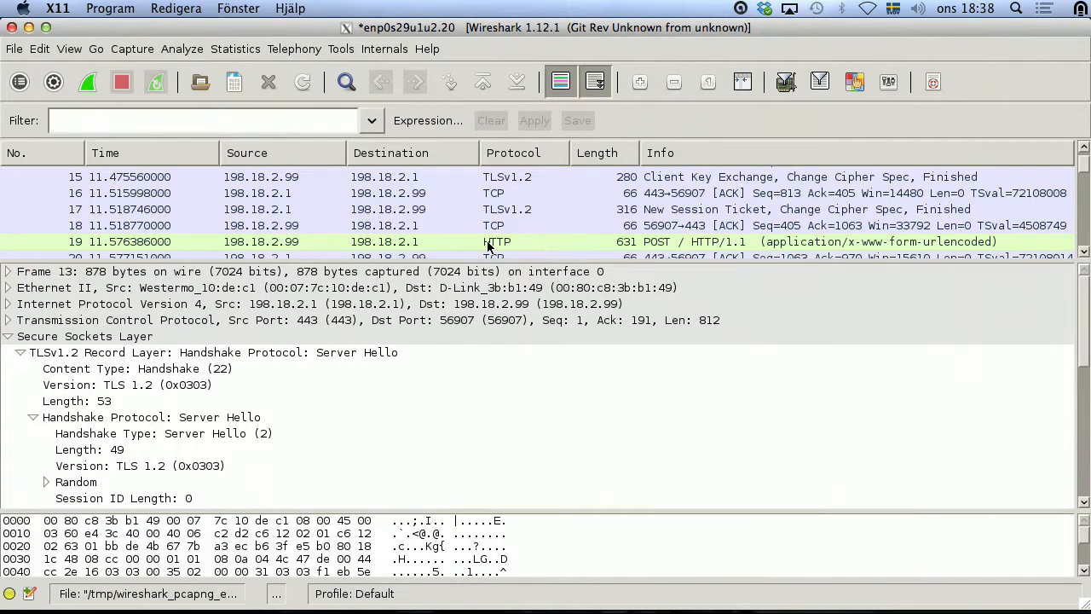
{"action": "left_click", "coordinate": [498, 243]}
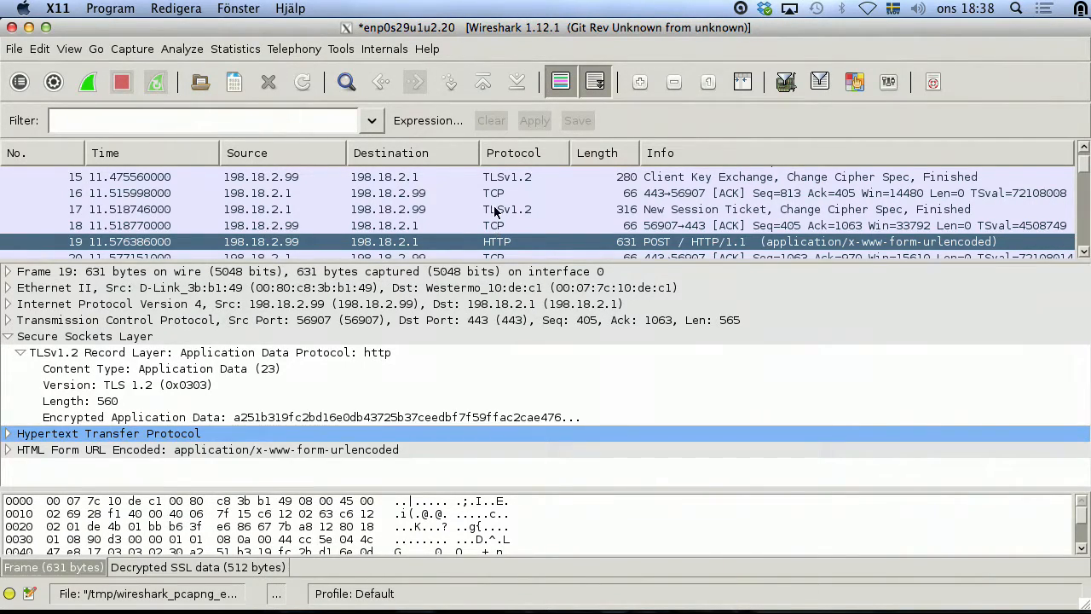
{"action": "left_click", "coordinate": [496, 210]}
Step: Follow the conversation stream of packet 17, then close the stream view
{"action": "right_click", "coordinate": [495, 210]}
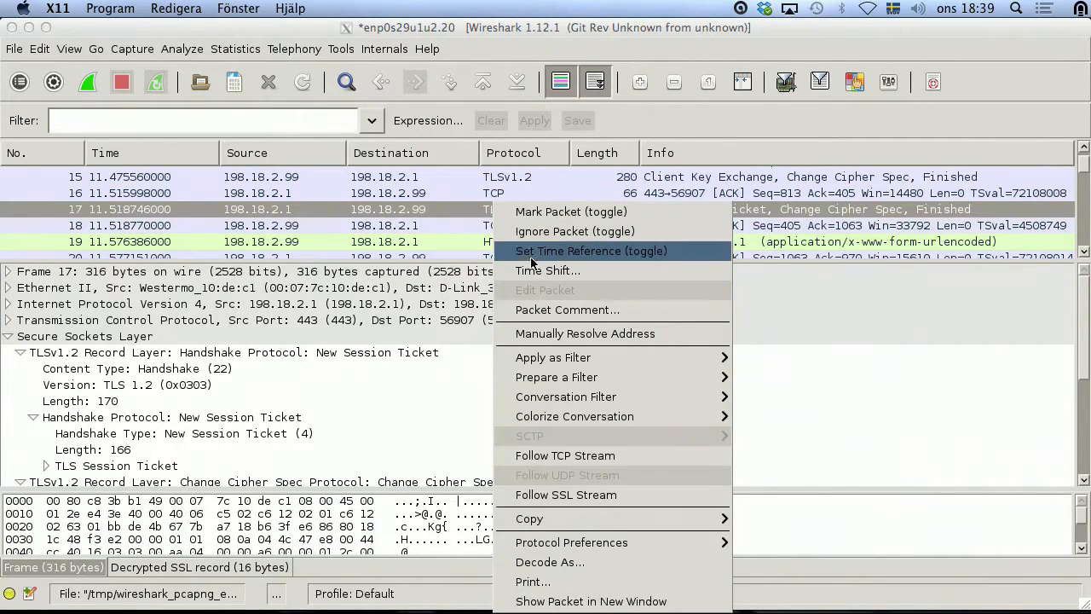
{"action": "left_click", "coordinate": [576, 456]}
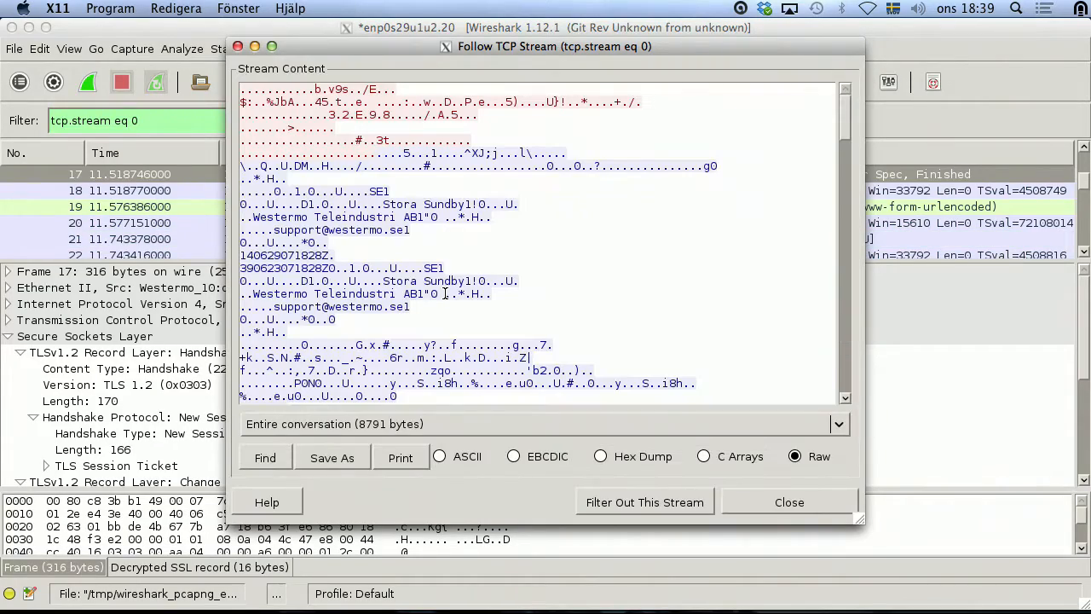
{"action": "left_click_drag", "start_coordinate": [845, 124], "coordinate": [872, 358]}
{"action": "left_click", "coordinate": [794, 507]}
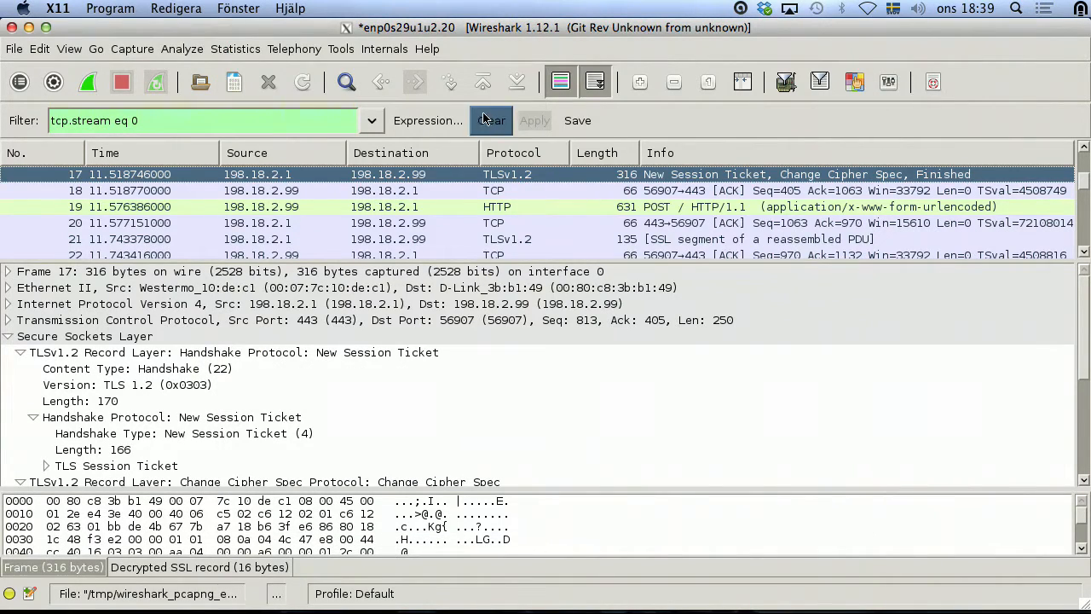
Step: Clear the display filter and read through packet 17's decrypted SSL stream
{"action": "left_click", "coordinate": [483, 122]}
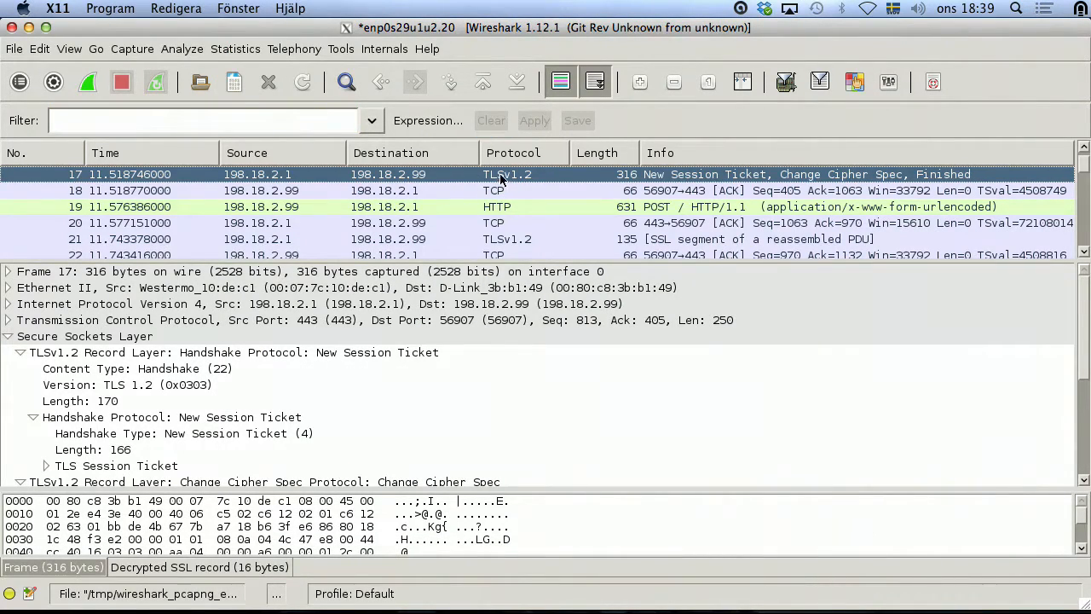
{"action": "right_click", "coordinate": [501, 176]}
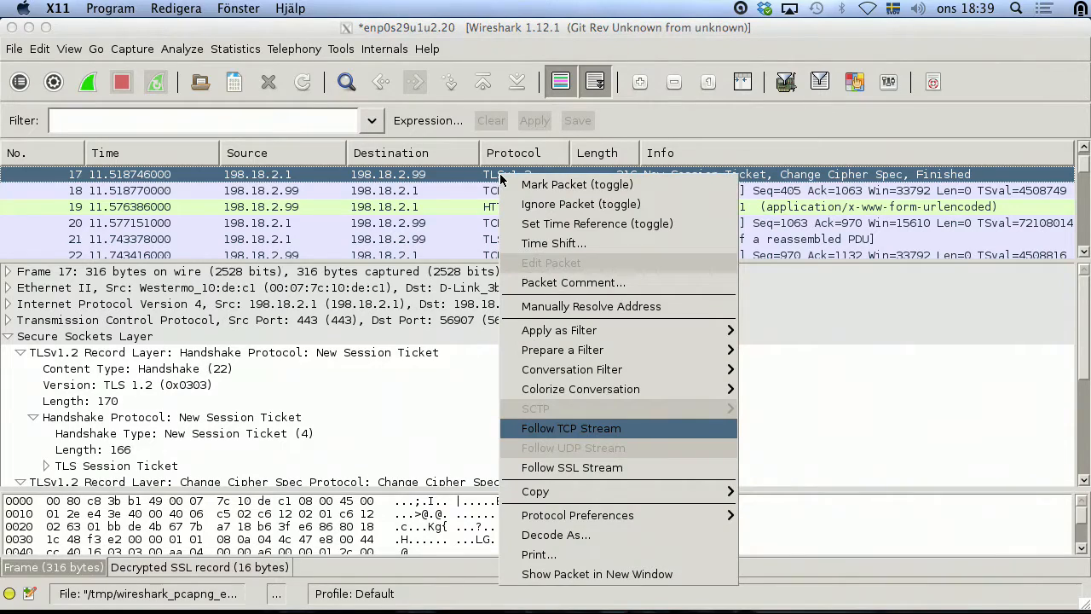
{"action": "left_click", "coordinate": [573, 471]}
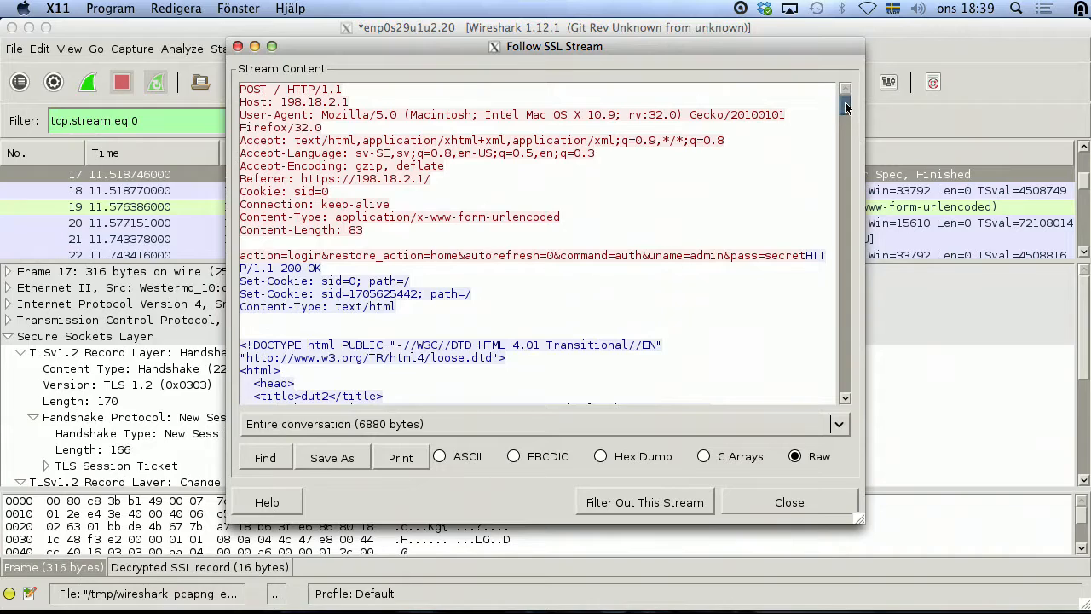
{"action": "scroll", "coordinate": [847, 106], "scroll_direction": "down", "scroll_amount": 5}
{"action": "scroll", "coordinate": [854, 244], "scroll_direction": "down", "scroll_amount": 6}
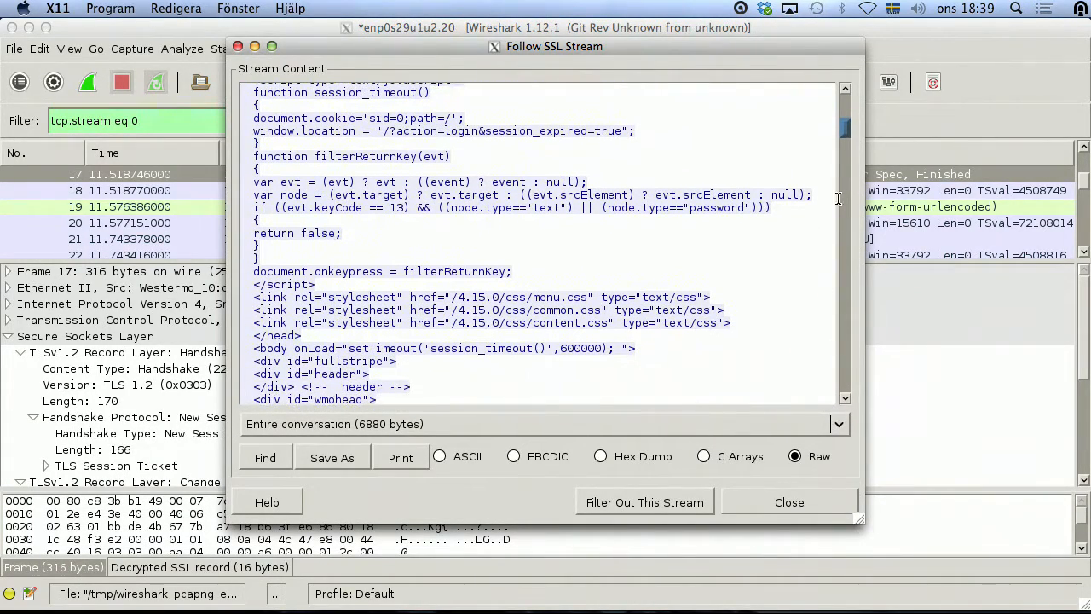
{"action": "left_click_drag", "start_coordinate": [846, 126], "coordinate": [844, 142]}
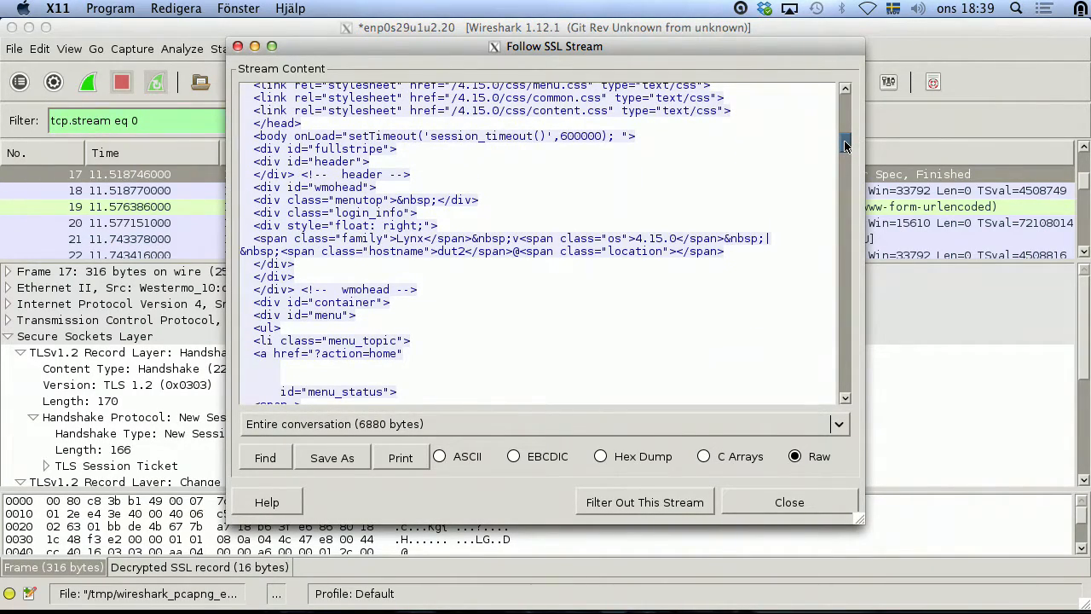
{"action": "left_click_drag", "start_coordinate": [844, 141], "coordinate": [834, 347]}
Step: Select packet 19 and expand its HTML Form URL Encoded fields showing the login credentials
{"action": "left_click", "coordinate": [785, 505]}
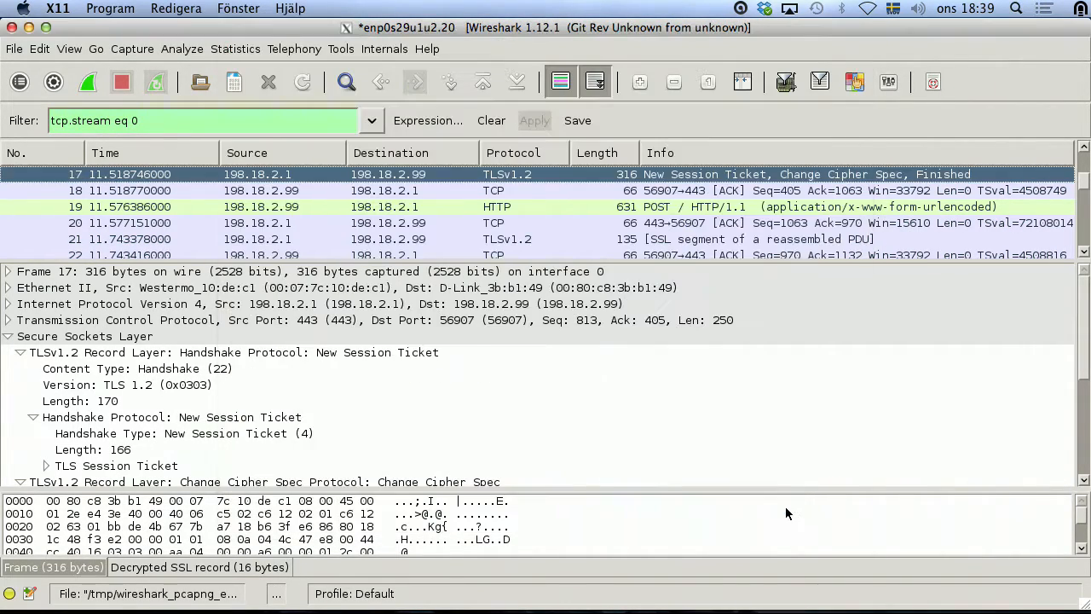
{"action": "left_click", "coordinate": [567, 207]}
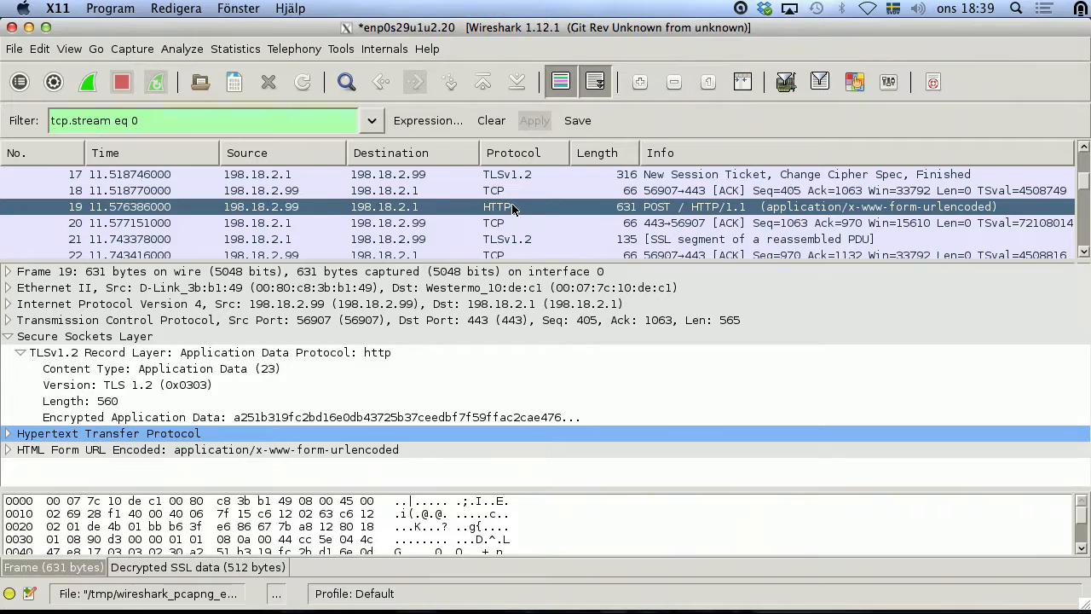
{"action": "left_click", "coordinate": [7, 450]}
{"action": "scroll", "coordinate": [154, 358], "scroll_direction": "down", "scroll_amount": 2}
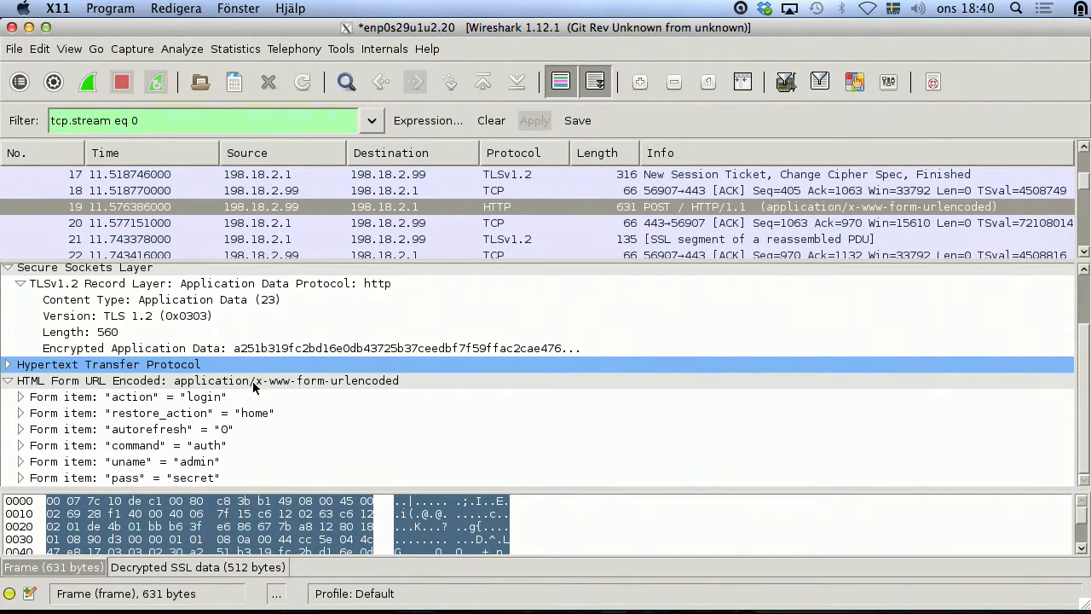
Step: Capture on enp0s29u1u2.10 instead of .20, discard the old capture unsaved, and clear the filter
{"action": "key", "text": "ctrl+i"}
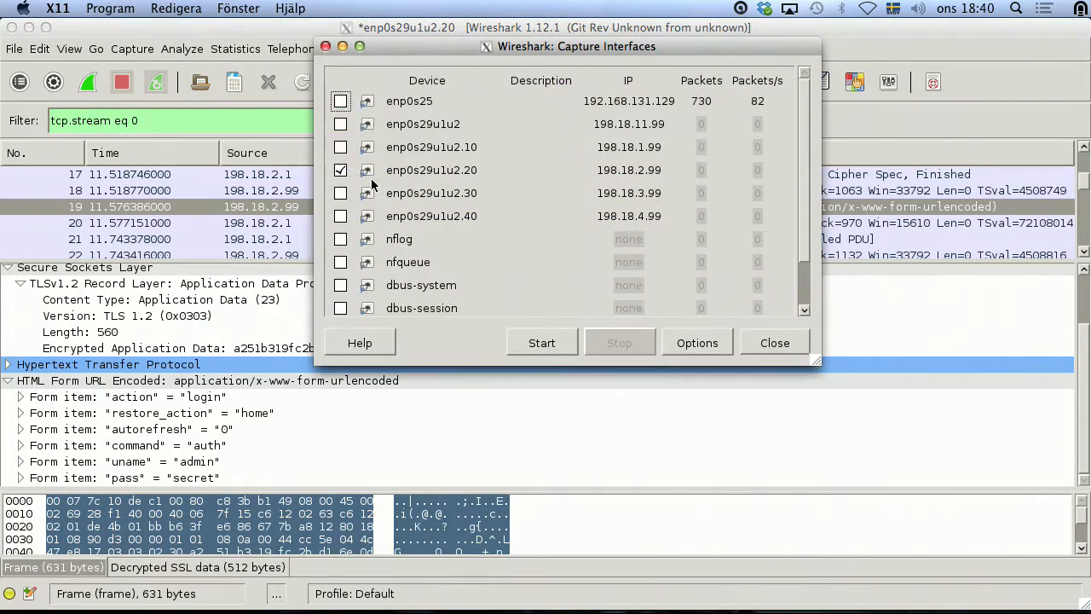
{"action": "left_click", "coordinate": [340, 147]}
{"action": "left_click", "coordinate": [340, 171]}
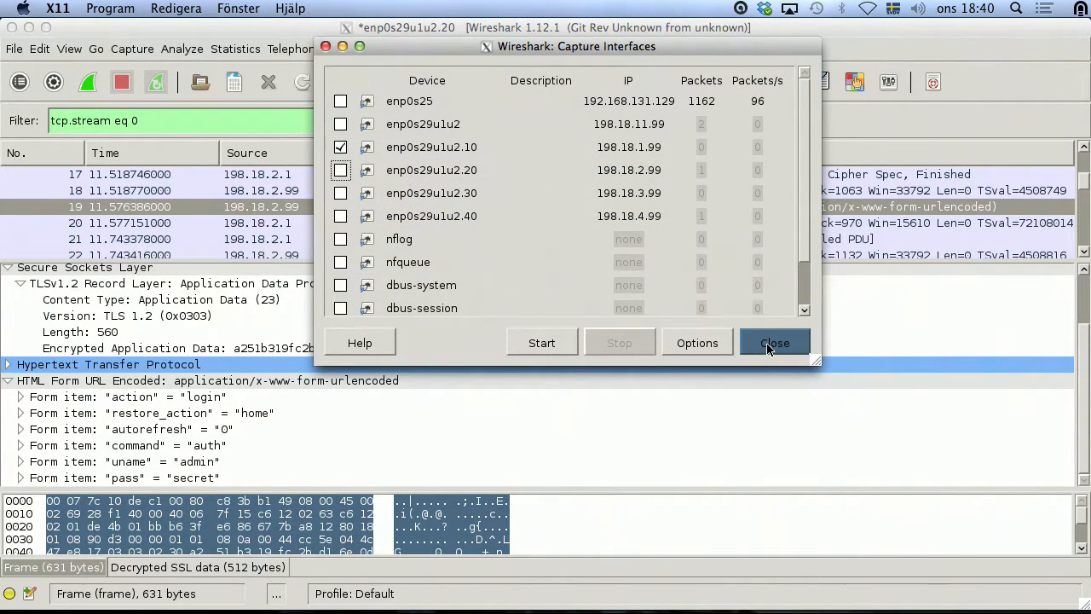
{"action": "left_click", "coordinate": [545, 344]}
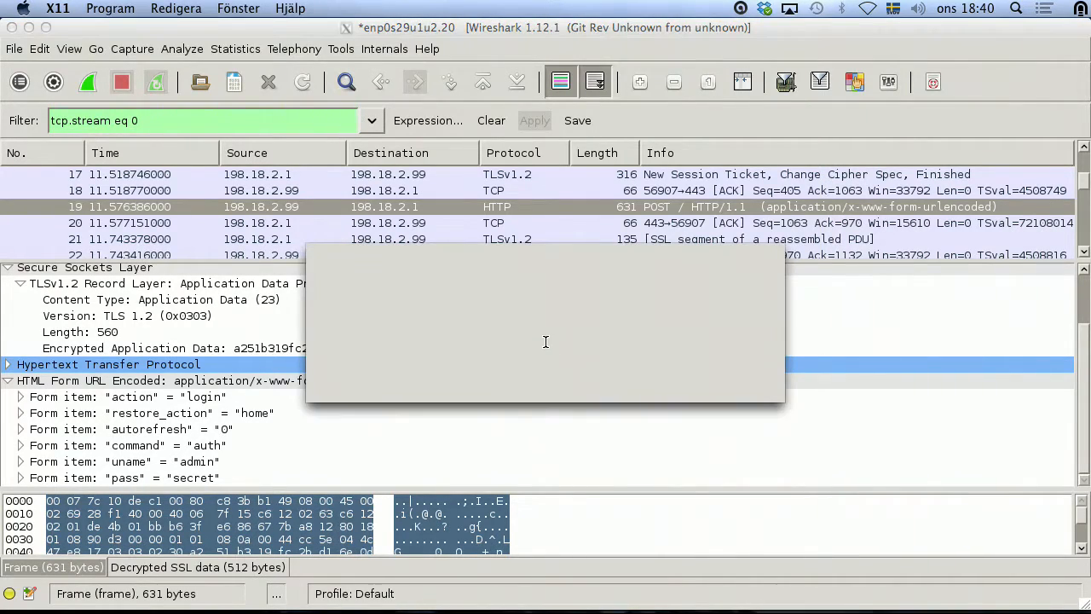
{"action": "left_click", "coordinate": [407, 382]}
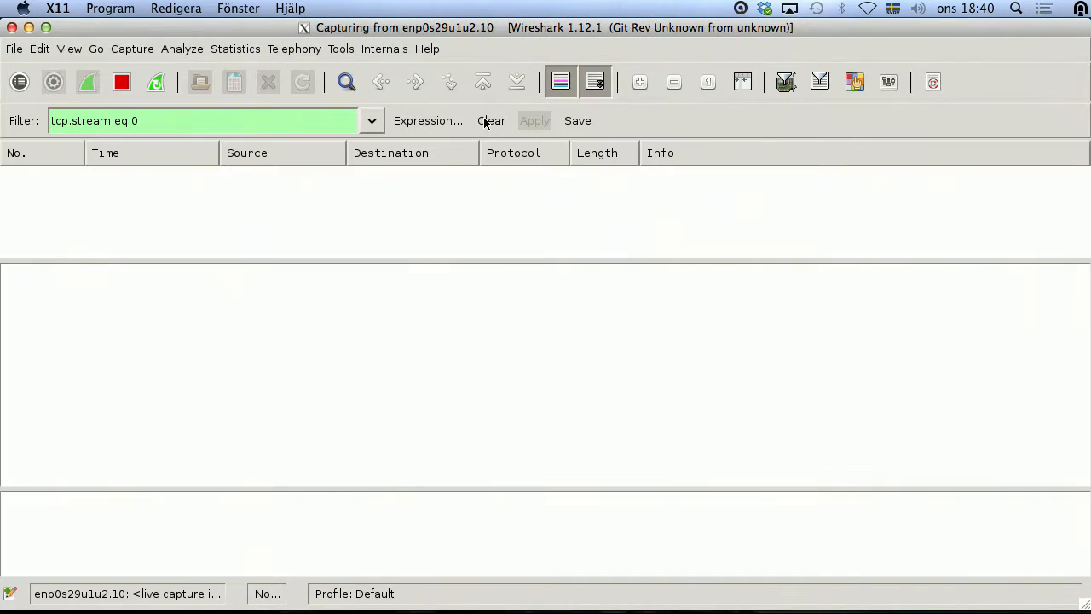
{"action": "left_click", "coordinate": [492, 124]}
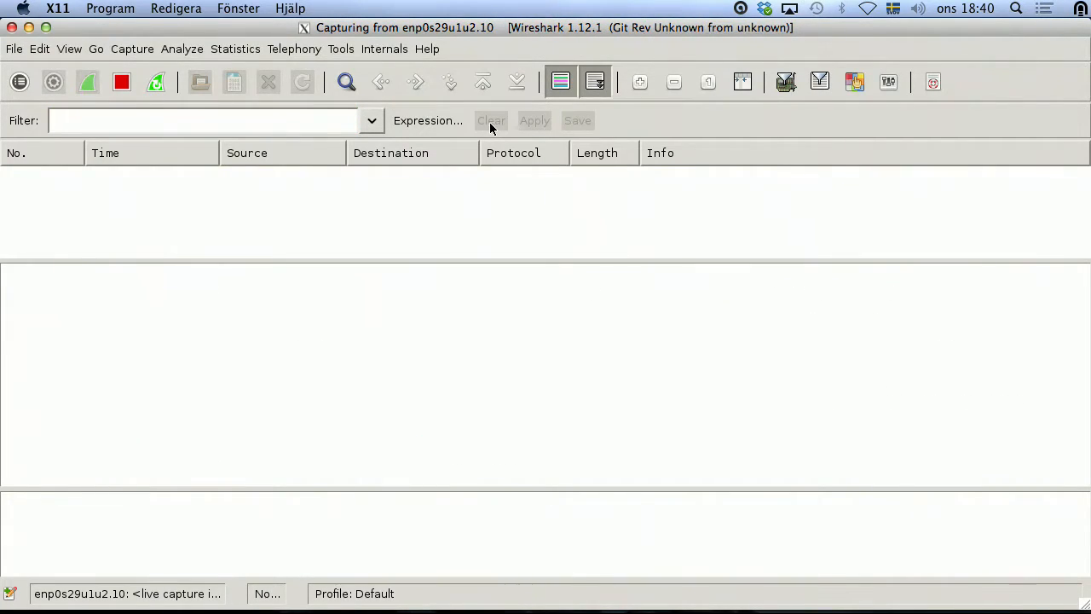
{"action": "key", "text": "super+Tab"}
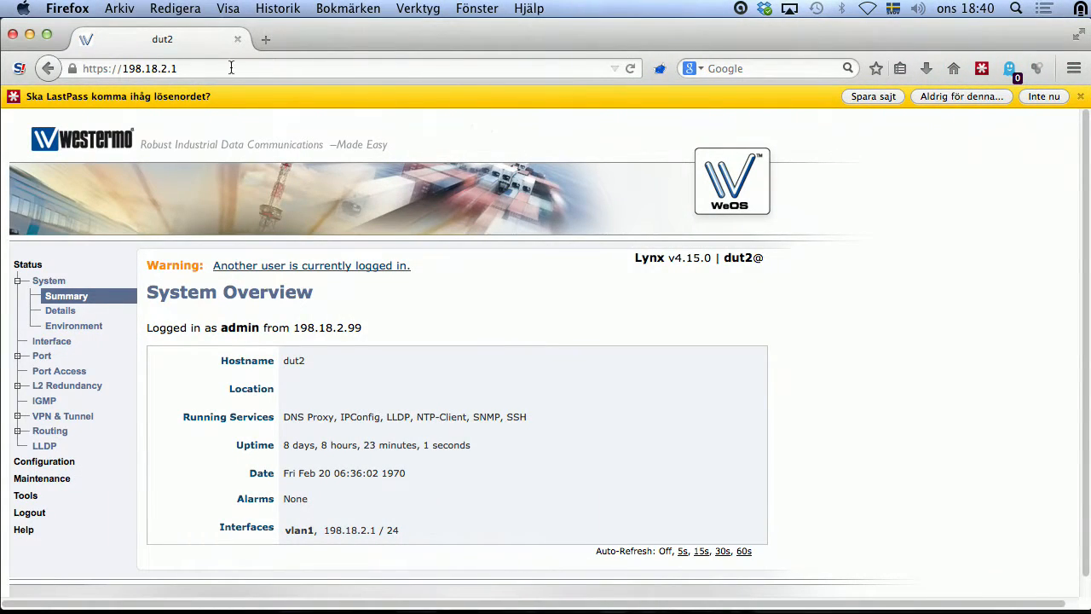
{"action": "left_click", "coordinate": [222, 68]}
{"action": "left_click", "coordinate": [223, 68]}
{"action": "key", "text": "Left"}
{"action": "key", "text": "Left"}
{"action": "key", "text": "BackSpace"}
{"action": "type", "text": "1"}
{"action": "key", "text": "Return"}
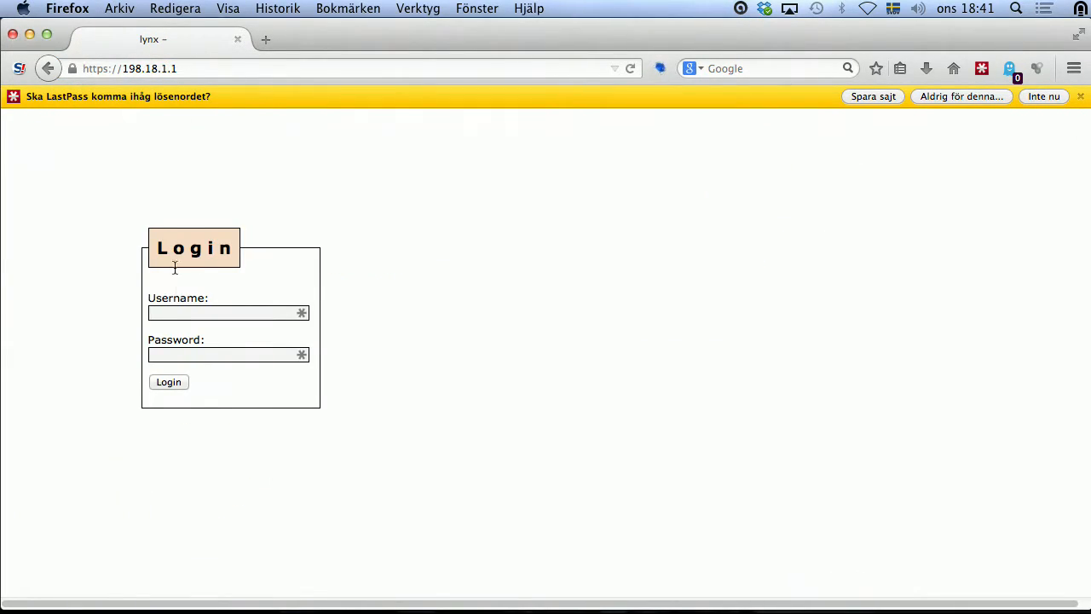
{"action": "type", "text": "a********"}
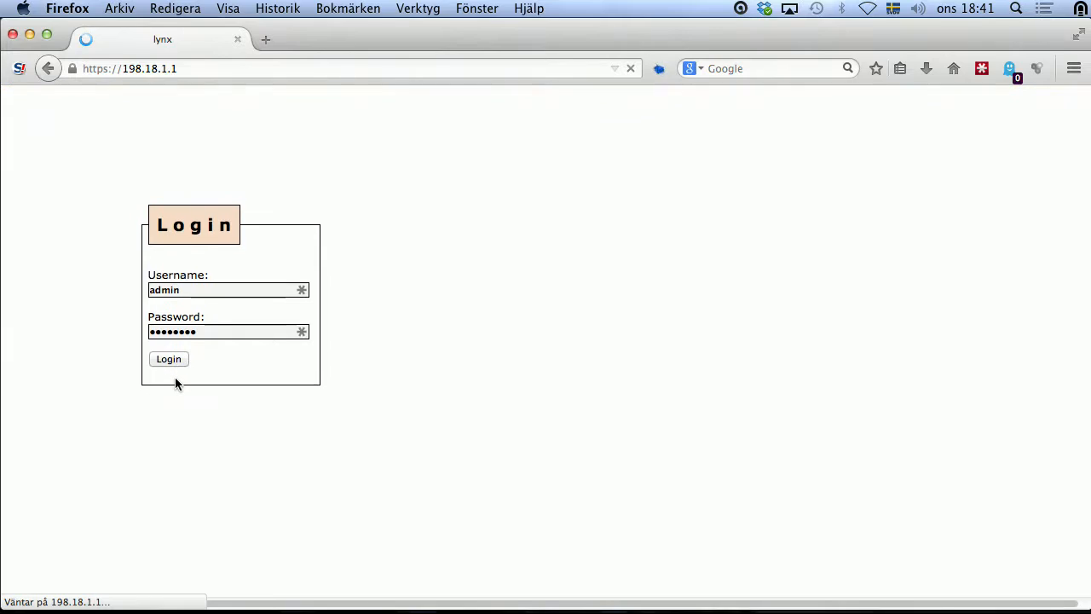
{"action": "key", "text": "super+Tab"}
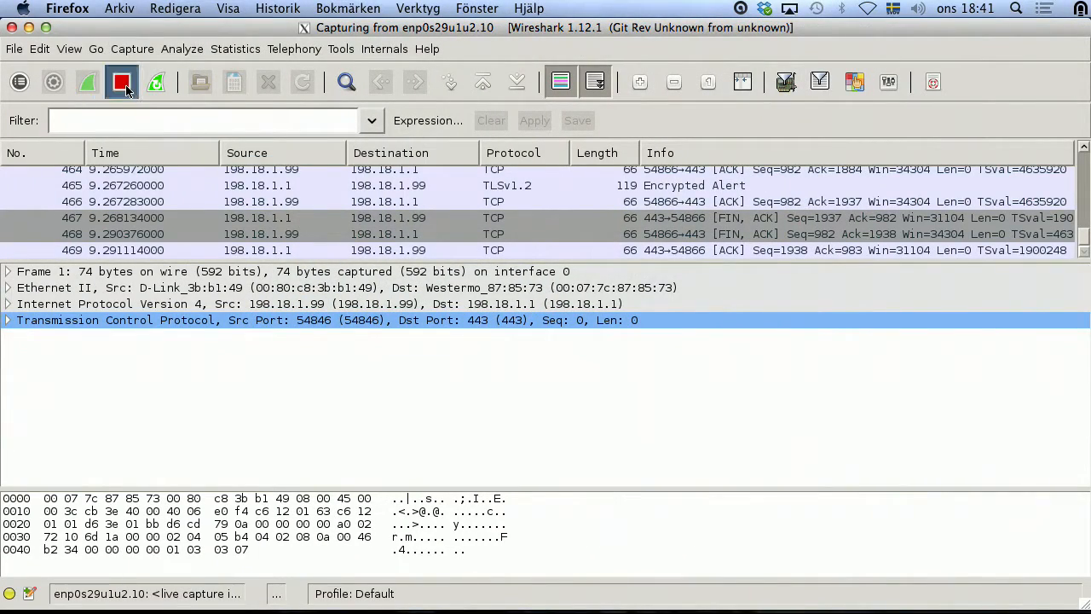
Step: Stop the live capture and scroll the packet list back to the top
{"action": "left_click", "coordinate": [124, 85]}
{"action": "scroll", "coordinate": [423, 218], "scroll_direction": "up", "scroll_amount": 2}
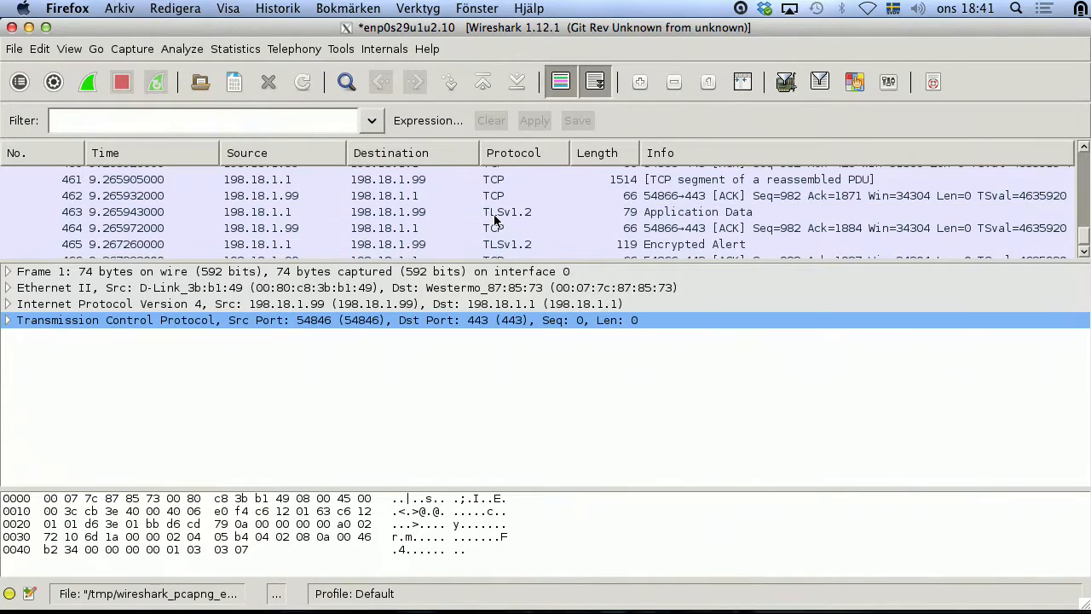
{"action": "scroll", "coordinate": [495, 217], "scroll_direction": "up", "scroll_amount": 2}
{"action": "scroll", "coordinate": [434, 201], "scroll_direction": "up", "scroll_amount": 8}
{"action": "scroll", "coordinate": [435, 207], "scroll_direction": "up", "scroll_amount": 20}
{"action": "left_click_drag", "start_coordinate": [1082, 215], "coordinate": [1083, 149]}
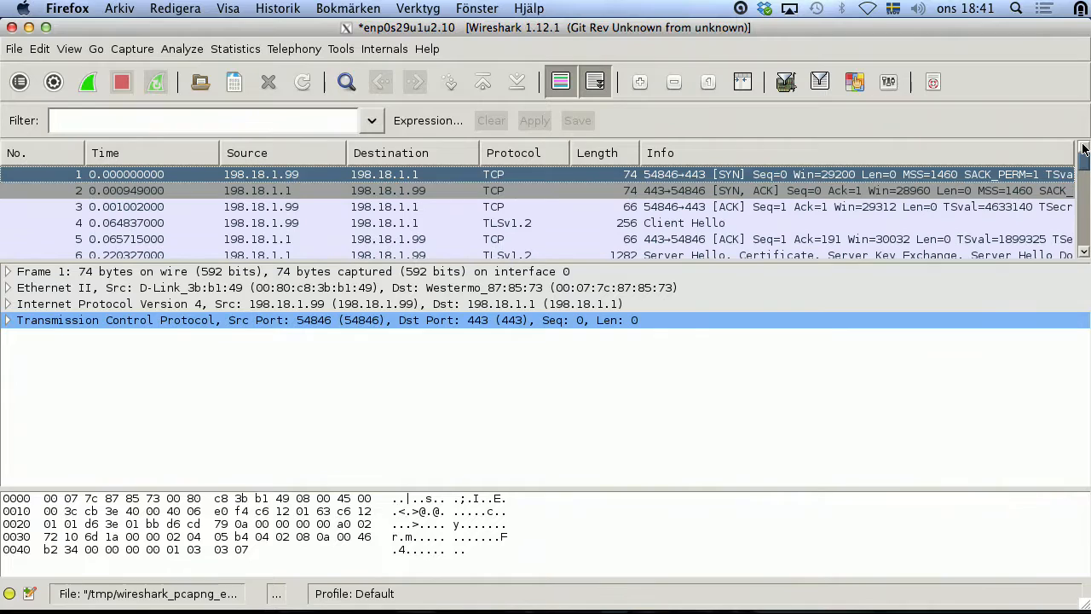
Step: Review Client Hello's cipher suites (row 4), then Server Hello choosing TLS_DHE_RSA_WITH_AES_128_CBC_SHA (row 6)
{"action": "left_click", "coordinate": [677, 224]}
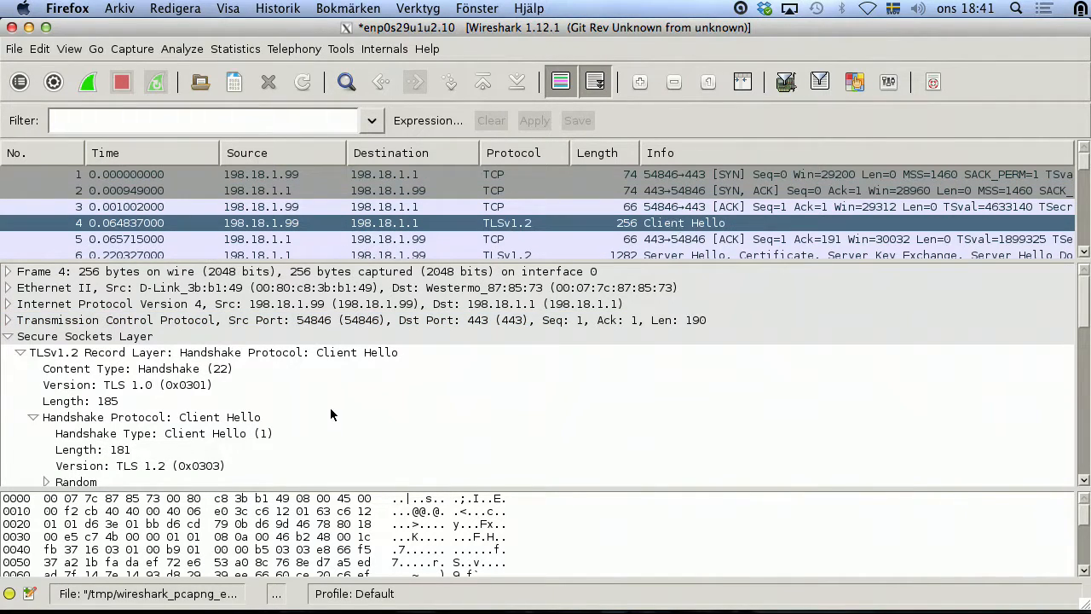
{"action": "scroll", "coordinate": [333, 415], "scroll_direction": "down", "scroll_amount": 5}
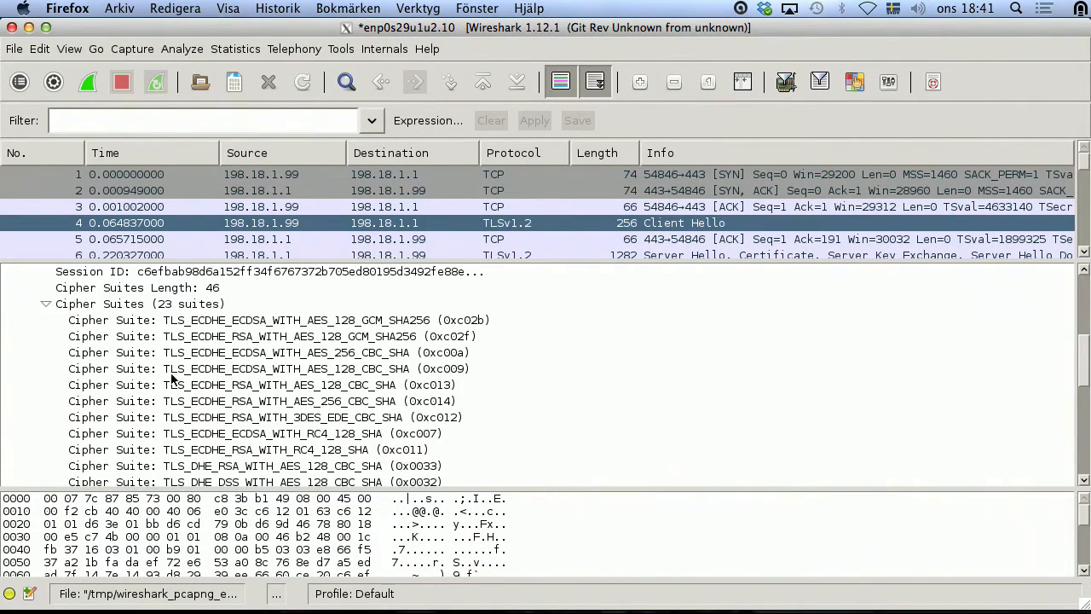
{"action": "scroll", "coordinate": [205, 358], "scroll_direction": "down", "scroll_amount": 8}
{"action": "scroll", "coordinate": [231, 344], "scroll_direction": "up", "scroll_amount": 7}
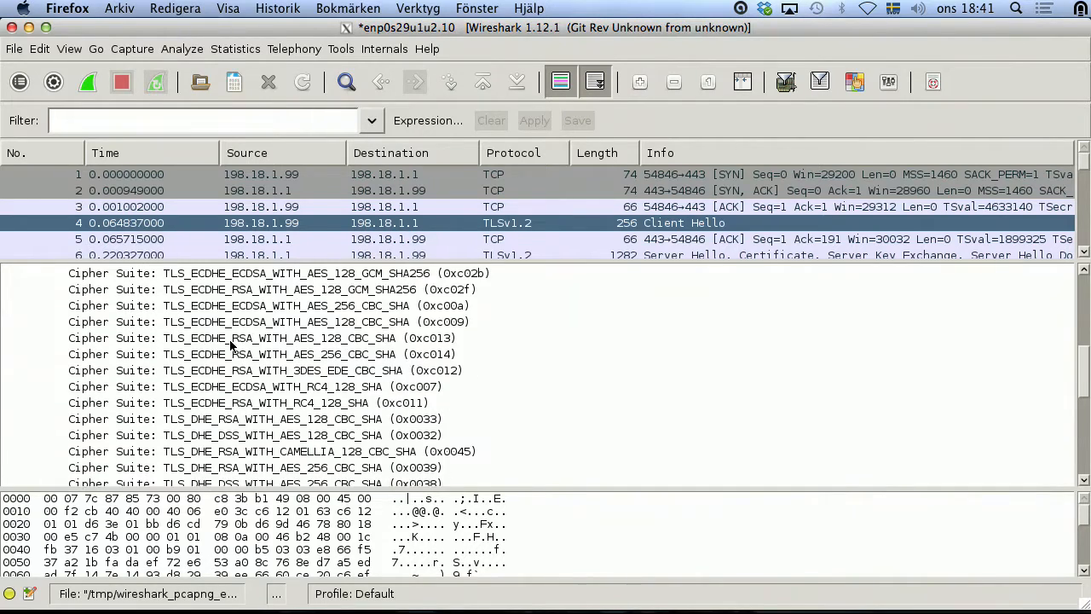
{"action": "scroll", "coordinate": [230, 344], "scroll_direction": "up", "scroll_amount": 2}
{"action": "scroll", "coordinate": [493, 221], "scroll_direction": "down", "scroll_amount": 1}
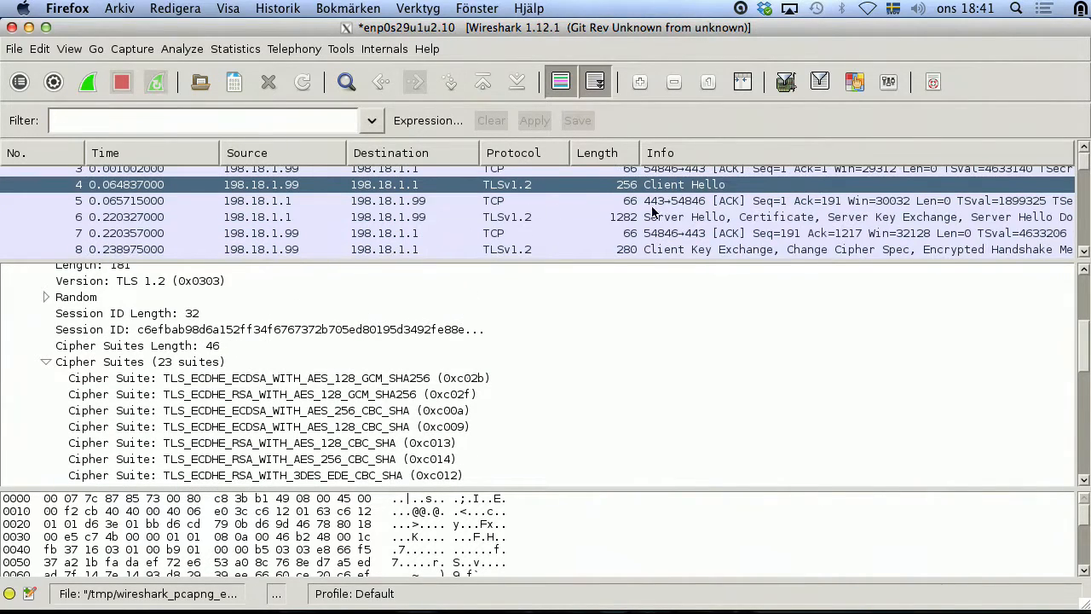
{"action": "left_click", "coordinate": [683, 216]}
{"action": "scroll", "coordinate": [306, 380], "scroll_direction": "down", "scroll_amount": 2}
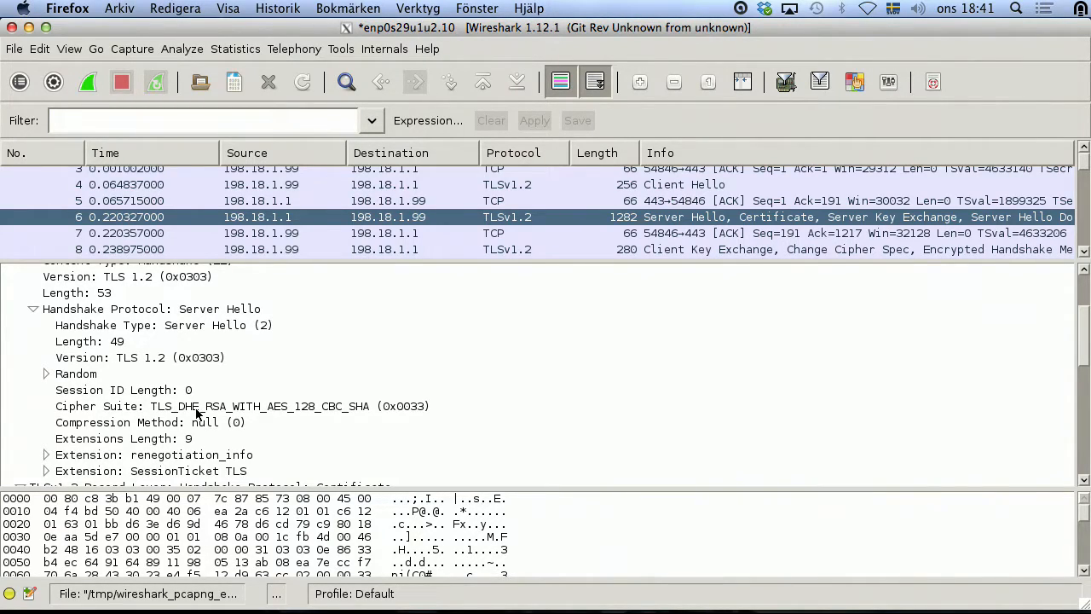
Step: In the switch's SSH terminal, print /etc/default/key.pem and select the RSA private key for copying
{"action": "key", "text": "super+Tab"}
{"action": "key", "text": "super+Tab"}
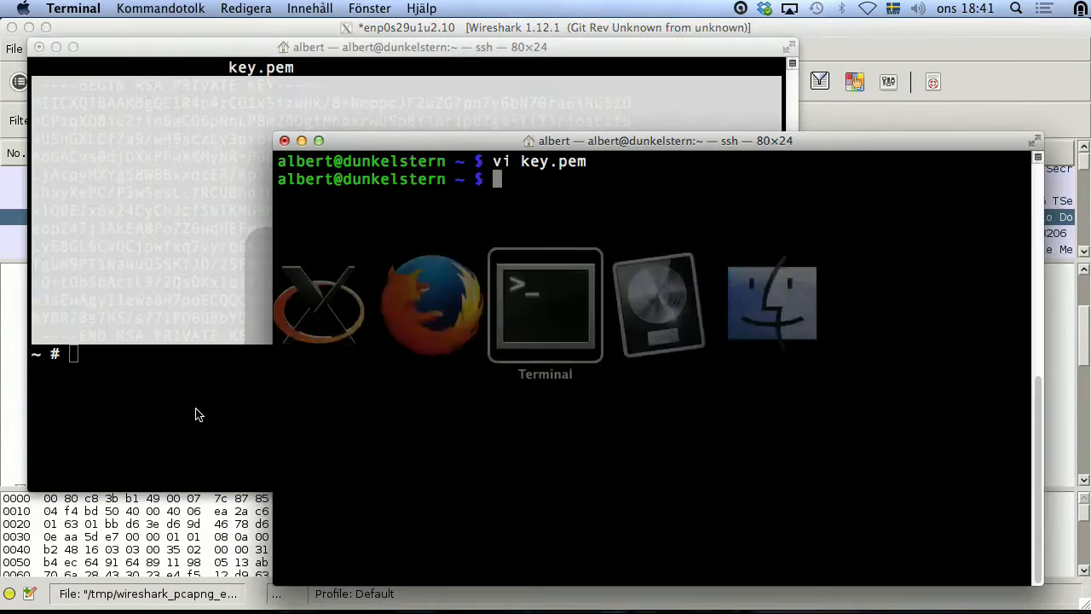
{"action": "left_click", "coordinate": [195, 415]}
{"action": "type", "text": "cat"}
{"action": "type", "text": "/etc/default/key.pem"}
{"action": "key", "text": "Return"}
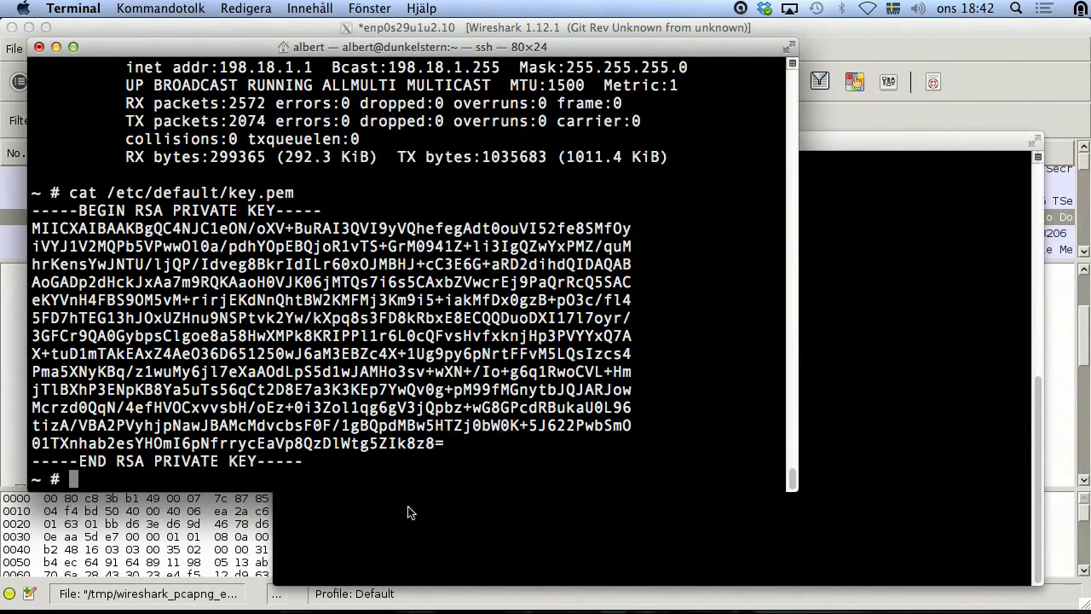
{"action": "left_click_drag", "start_coordinate": [325, 466], "coordinate": [14, 210]}
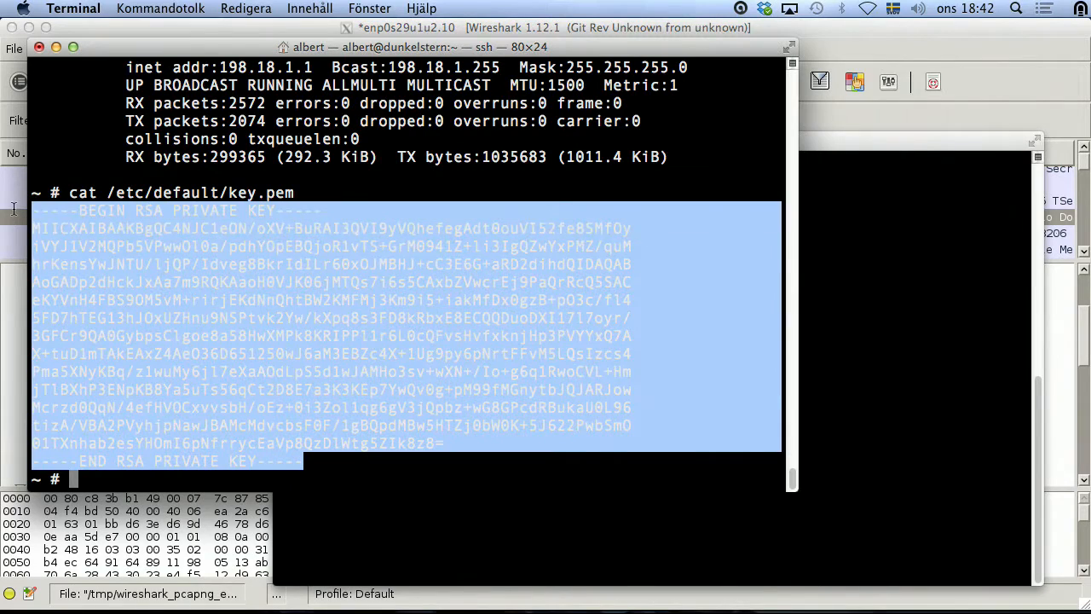
{"action": "right_click", "coordinate": [46, 212]}
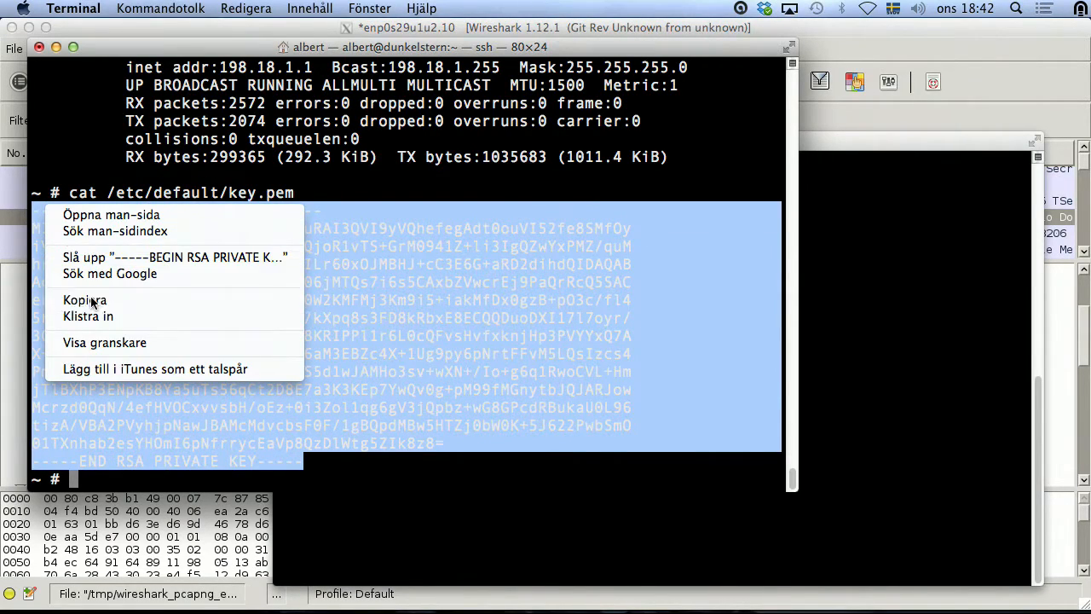
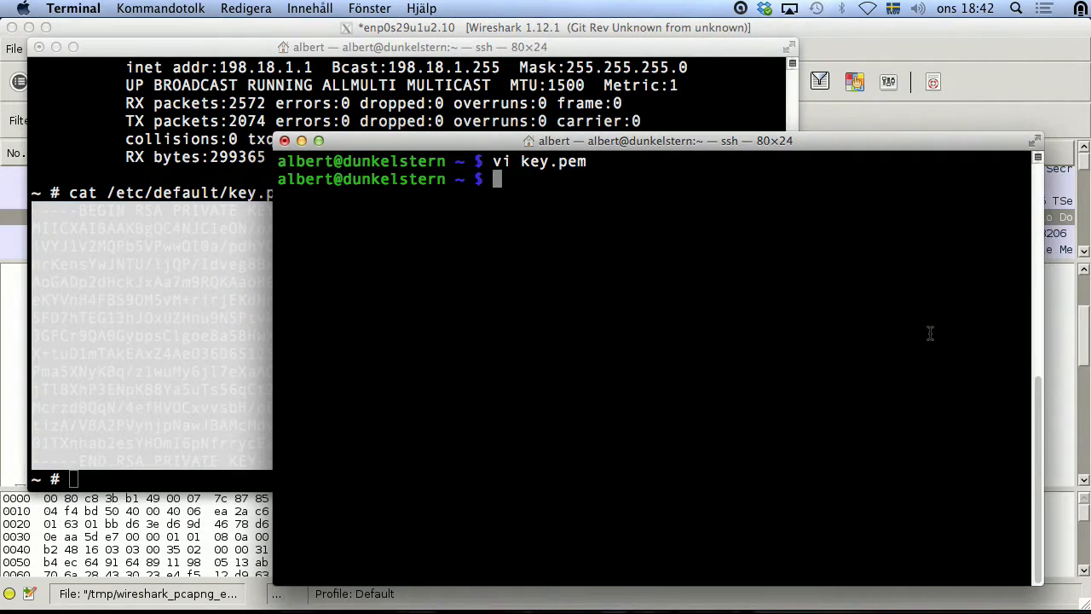
Step: Paste the copied RSA private key into a new file key2.pem with vi and save it
{"action": "type", "text": "vi key2"}
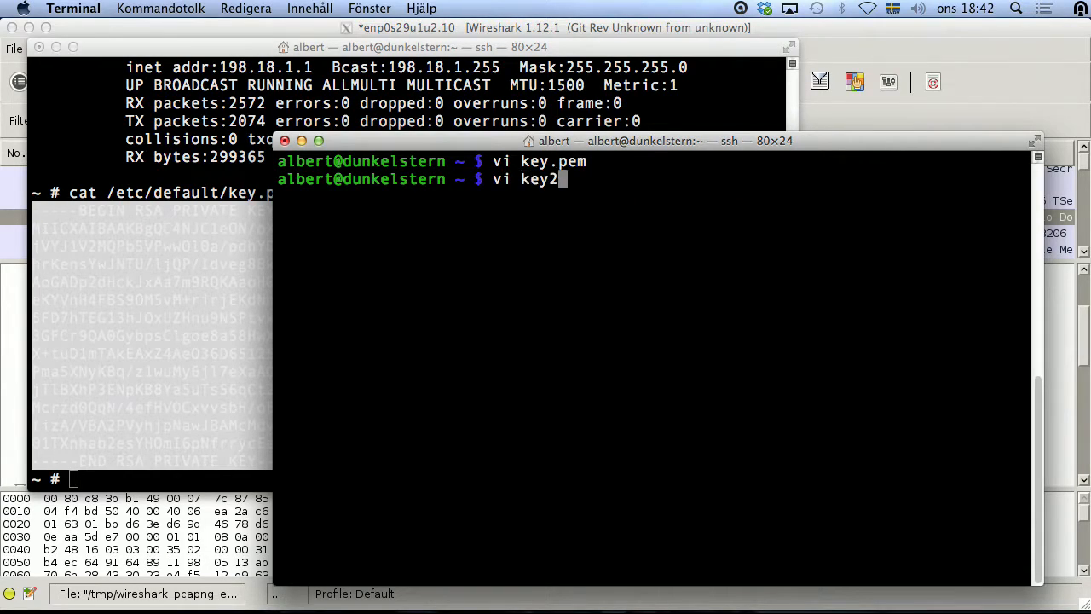
{"action": "type", "text": ".pem"}
{"action": "key", "text": "Return"}
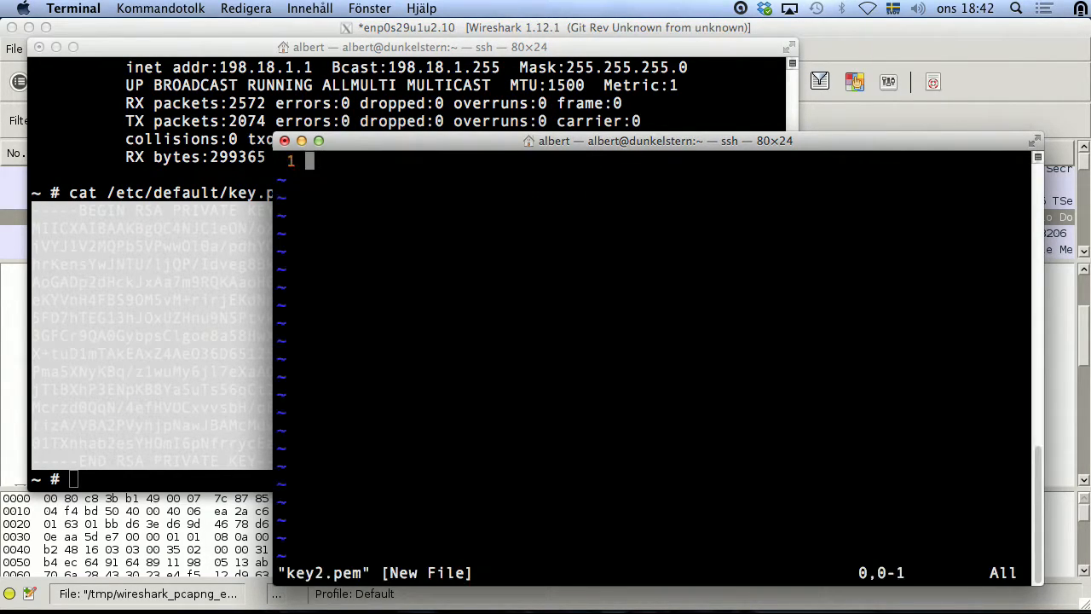
{"action": "key", "text": "i"}
{"action": "key", "text": "super+v"}
{"action": "key", "text": "Escape"}
{"action": "type", "text": ":wq"}
{"action": "key", "text": "Return"}
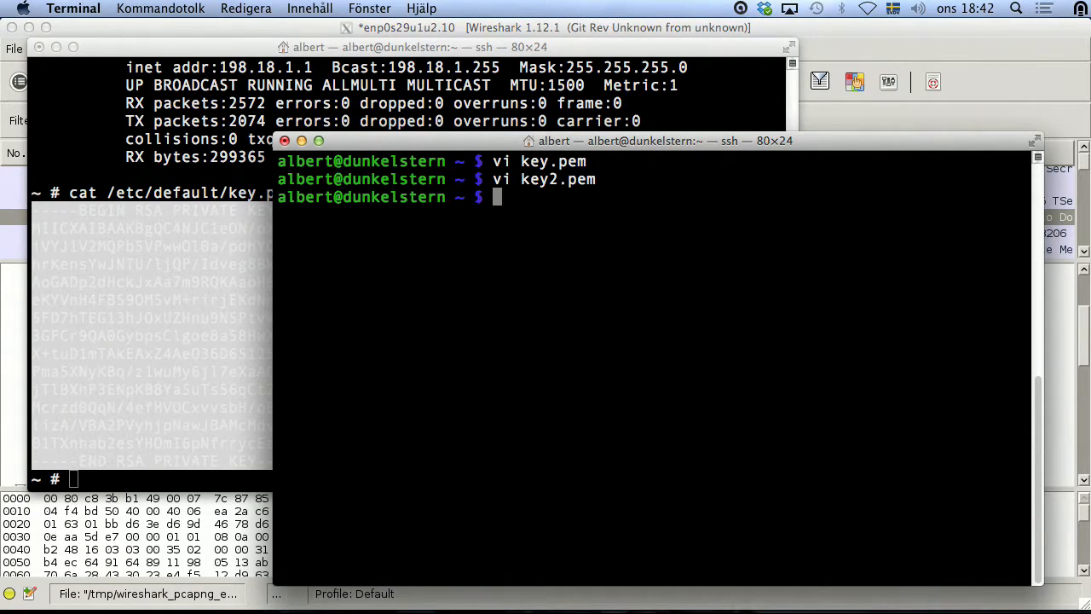
{"action": "left_click", "coordinate": [877, 37]}
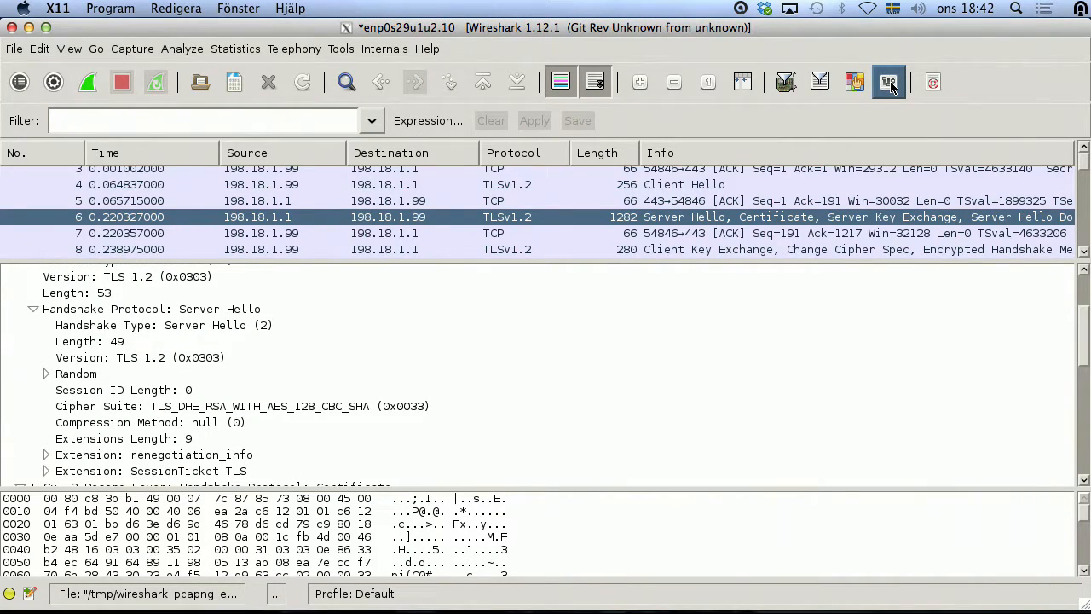
Step: Open the SSL RSA keys list from the Server Hello packet's protocol preferences
{"action": "left_click", "coordinate": [891, 85]}
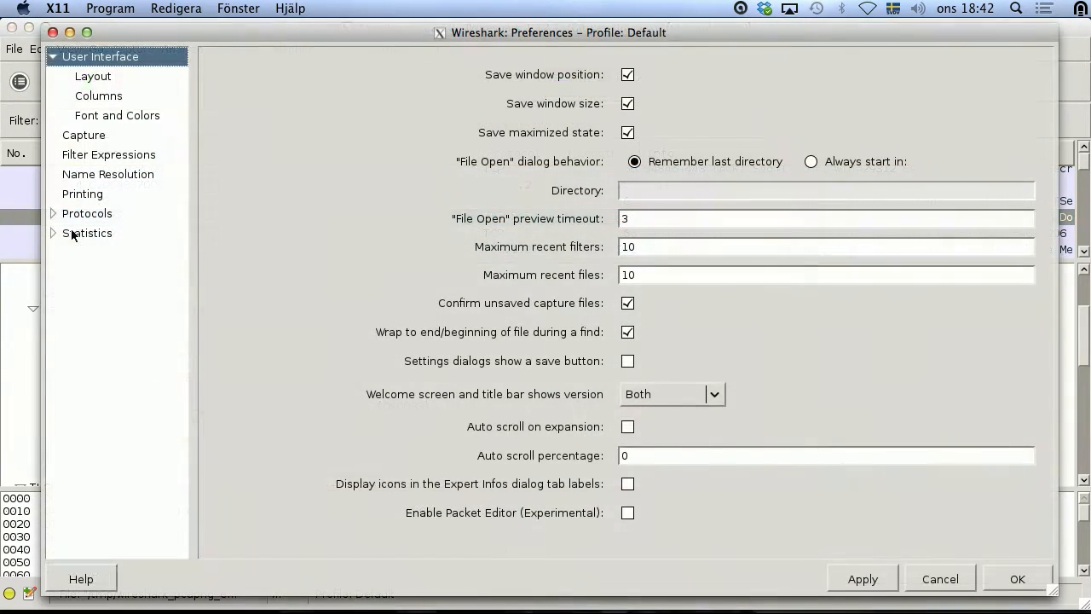
{"action": "left_click", "coordinate": [937, 580]}
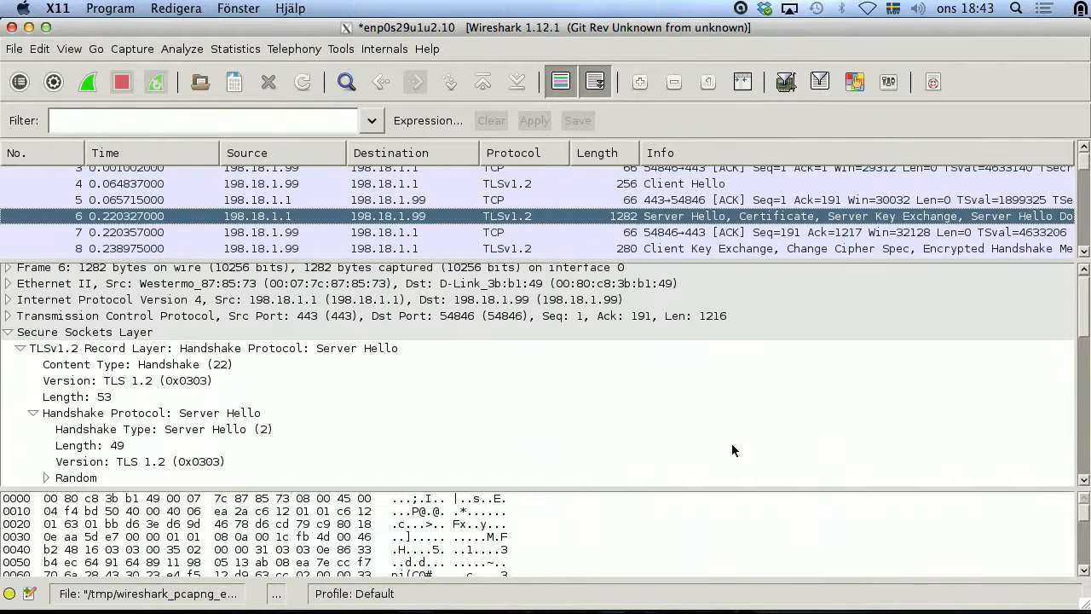
{"action": "right_click", "coordinate": [494, 219]}
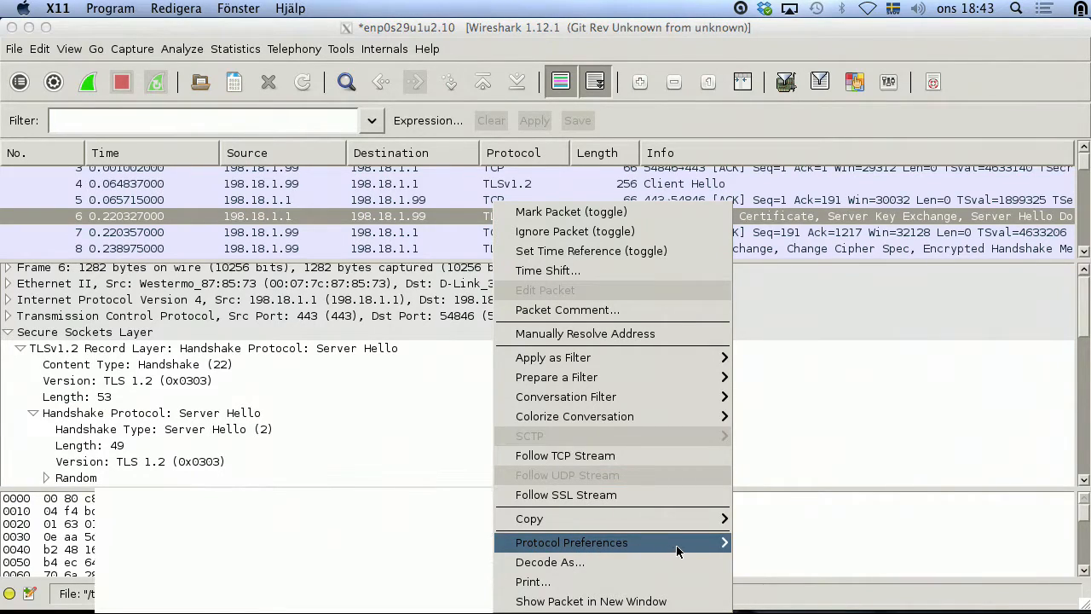
{"action": "mouse_move", "coordinate": [704, 543]}
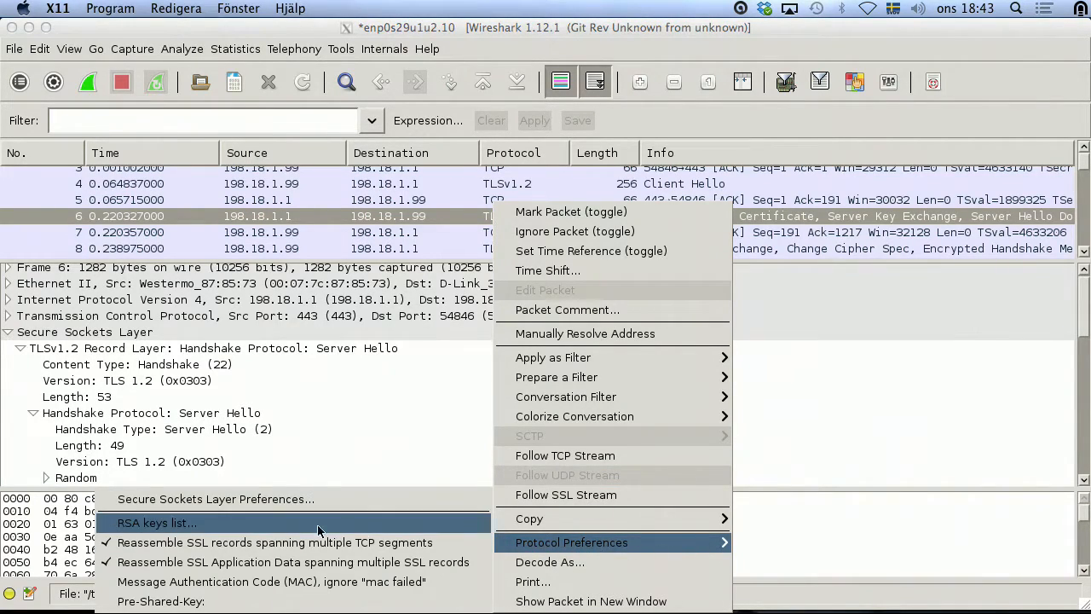
{"action": "left_click", "coordinate": [166, 523]}
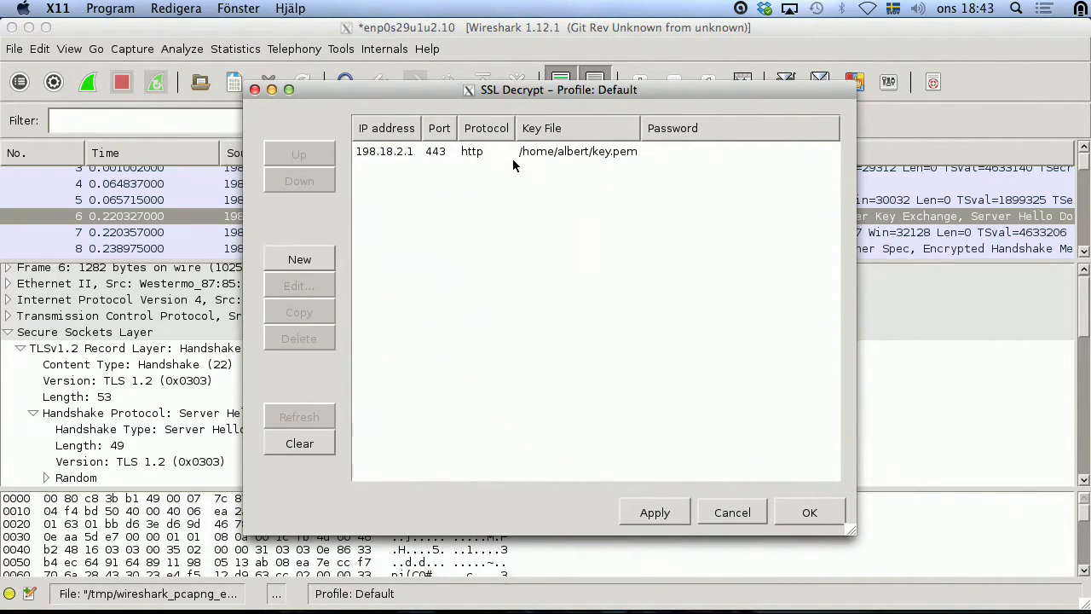
Step: Add an RSA key entry for 198.18.1.1, port 443, http using key2.pem, and apply it
{"action": "left_click", "coordinate": [318, 259]}
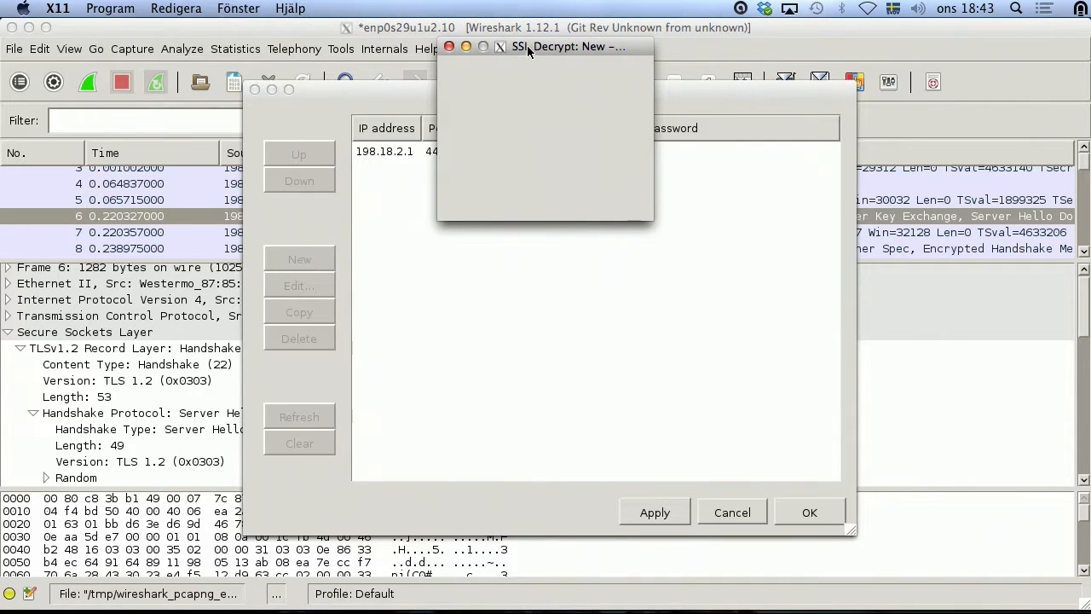
{"action": "left_click_drag", "start_coordinate": [526, 46], "coordinate": [512, 214]}
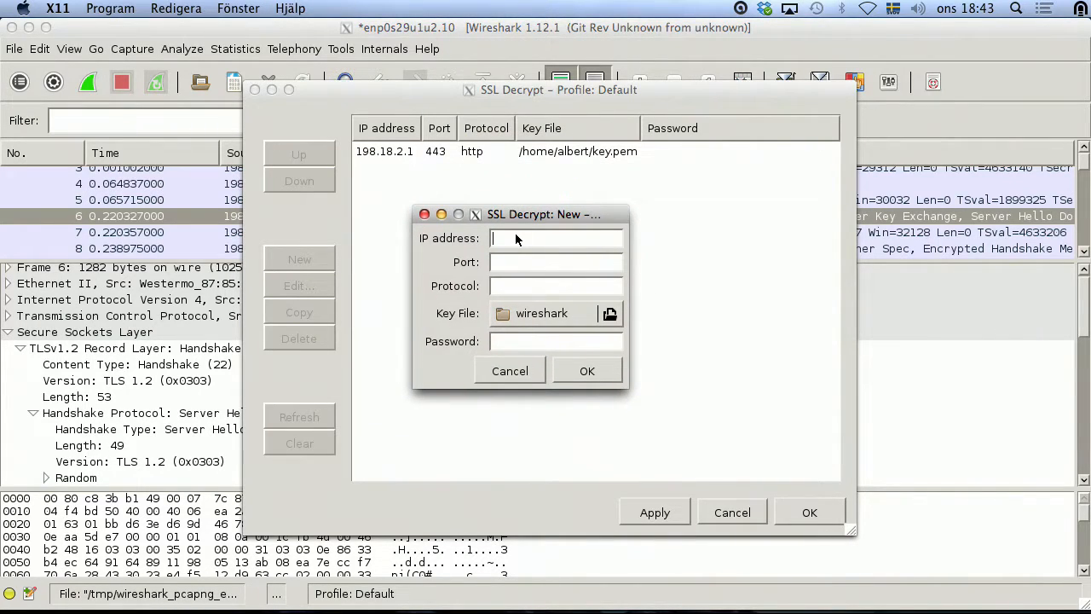
{"action": "left_click", "coordinate": [554, 313]}
{"action": "left_click", "coordinate": [1066, 588]}
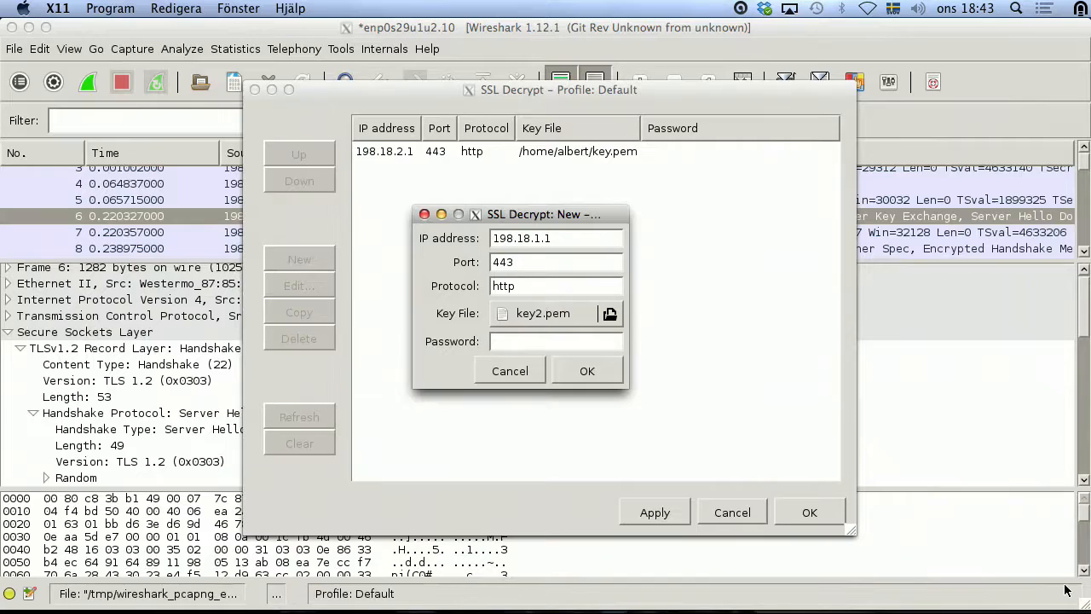
{"action": "left_click", "coordinate": [568, 370]}
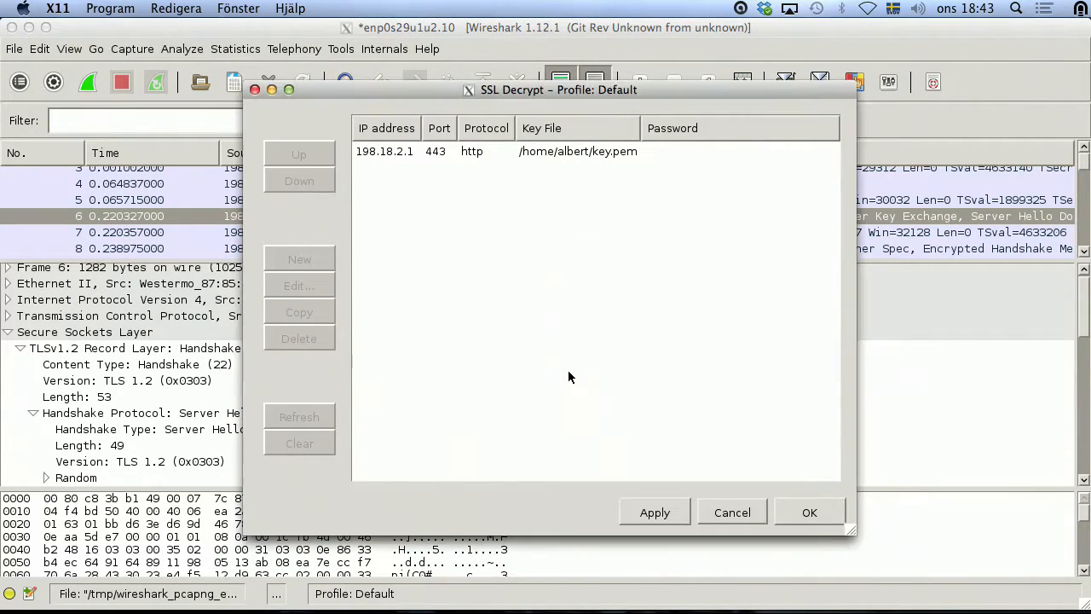
{"action": "left_click", "coordinate": [665, 512]}
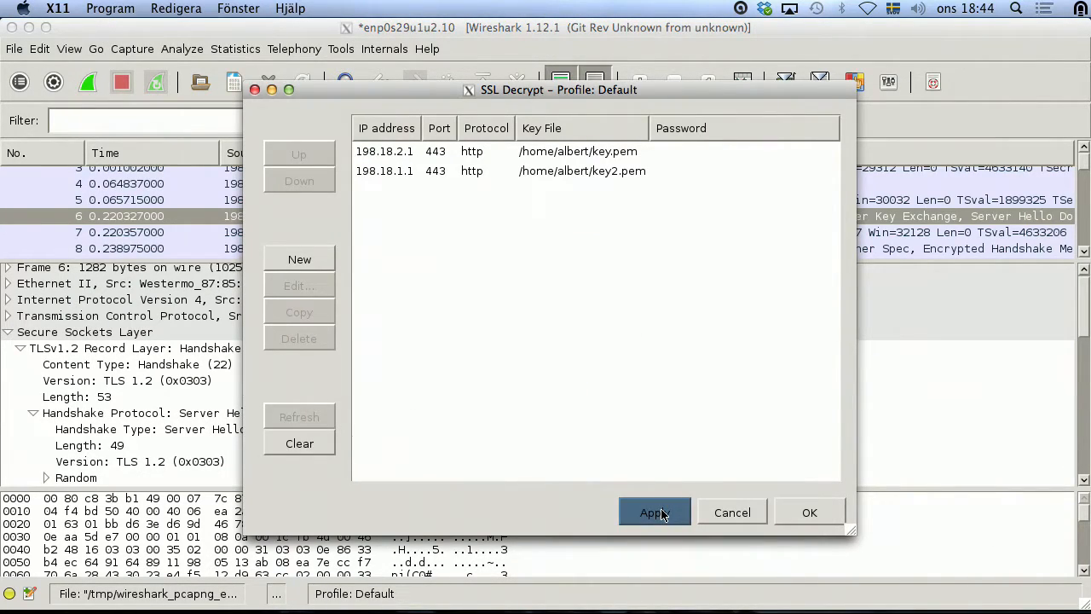
{"action": "left_click", "coordinate": [812, 516]}
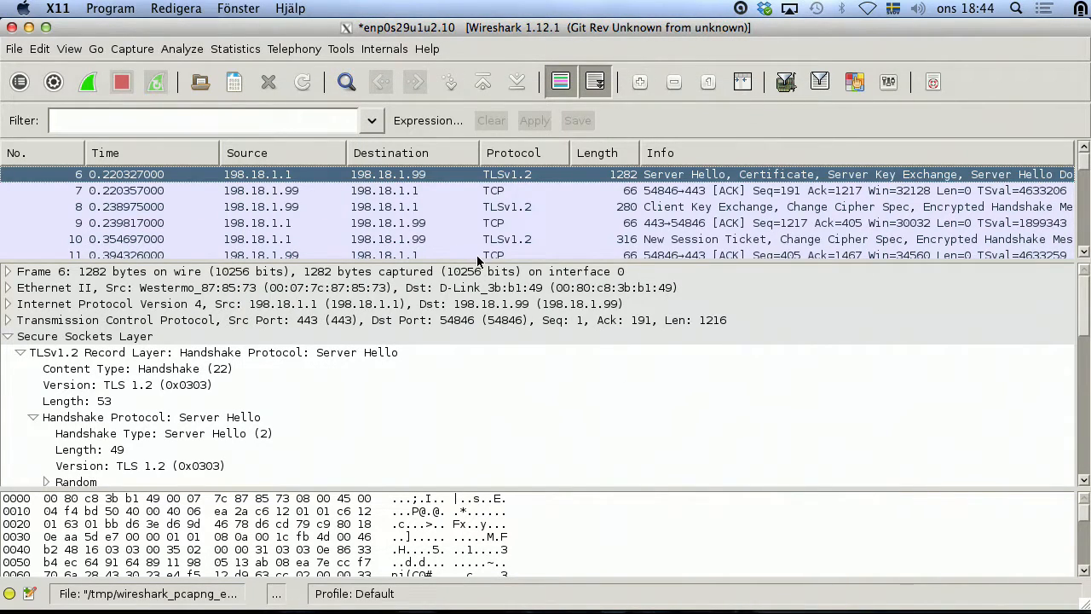
{"action": "left_click", "coordinate": [494, 208]}
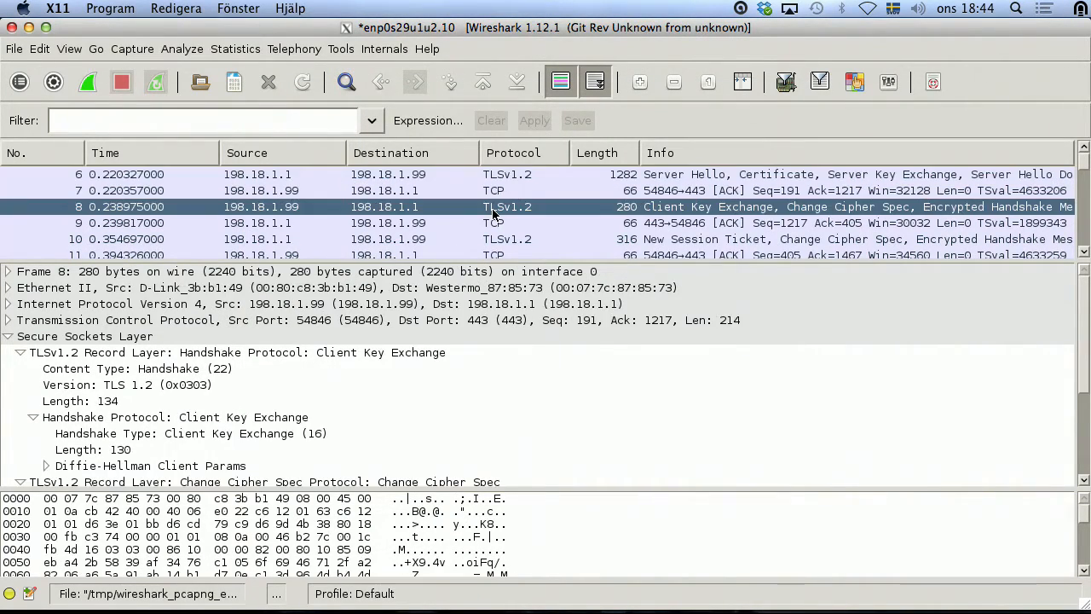
{"action": "right_click", "coordinate": [501, 208]}
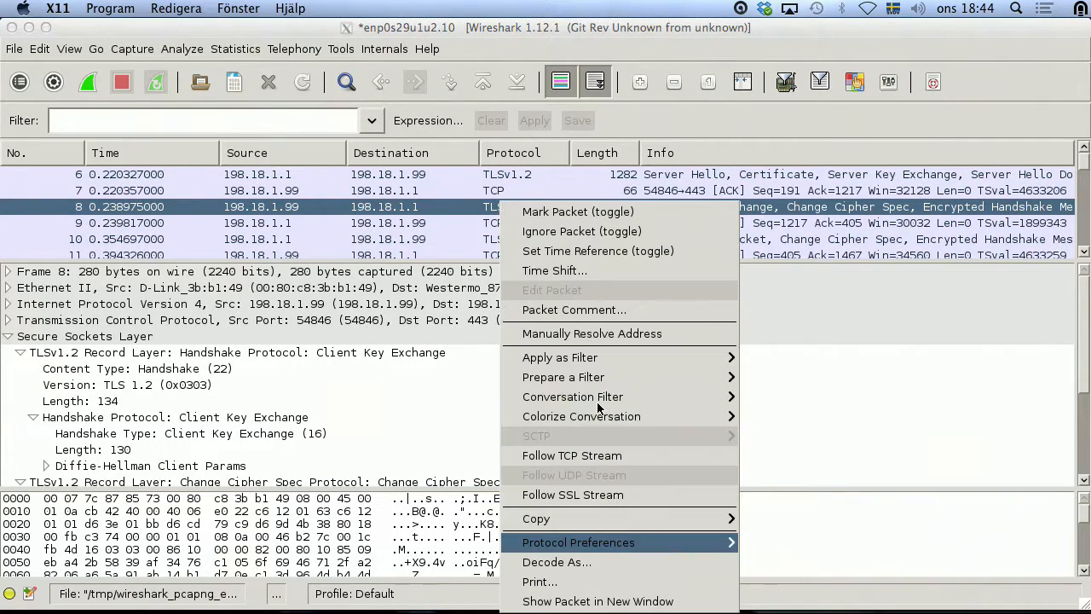
{"action": "left_click", "coordinate": [566, 495]}
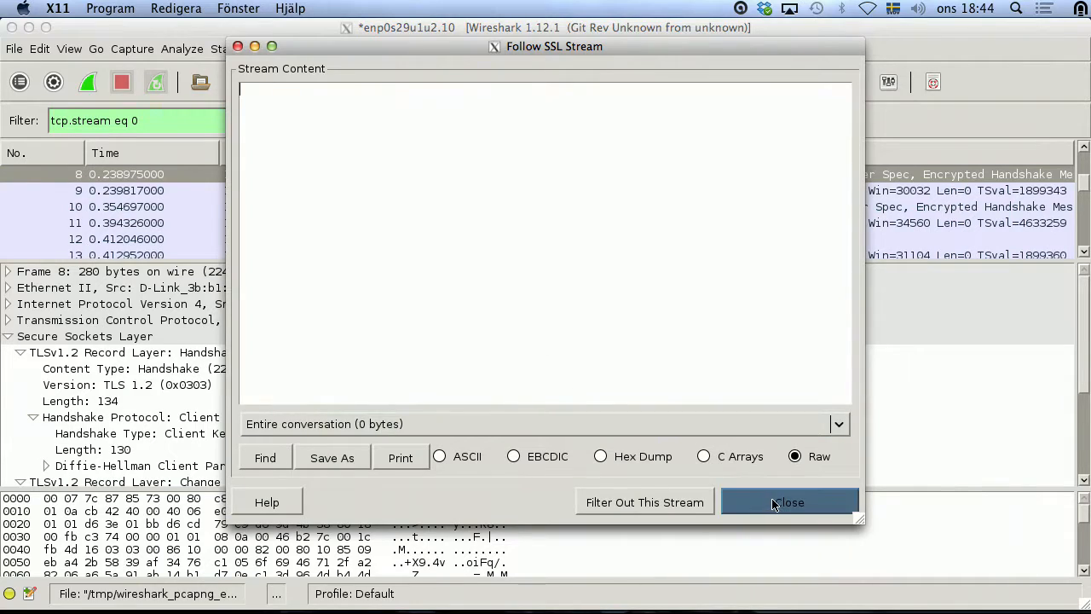
{"action": "left_click", "coordinate": [787, 501]}
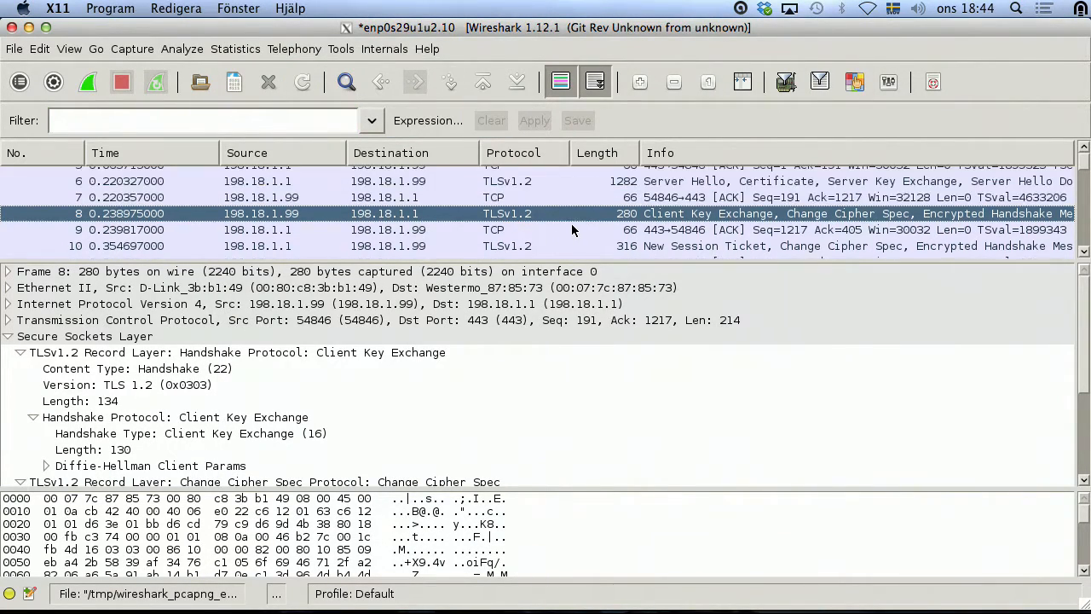
{"action": "scroll", "coordinate": [1090, 175], "scroll_direction": "up", "scroll_amount": 2}
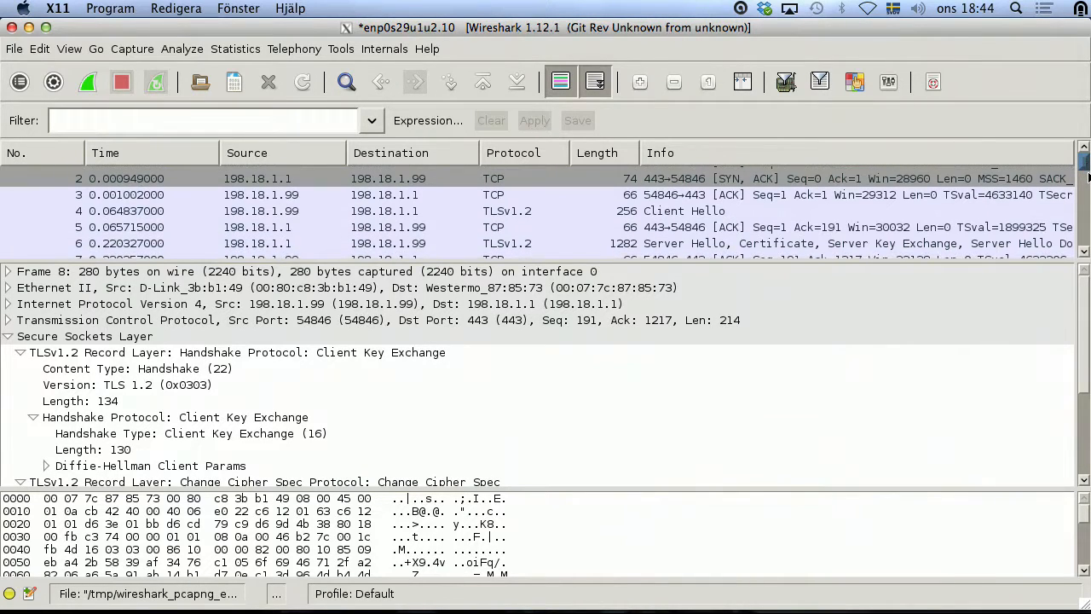
{"action": "scroll", "coordinate": [1090, 181], "scroll_direction": "down", "scroll_amount": 5}
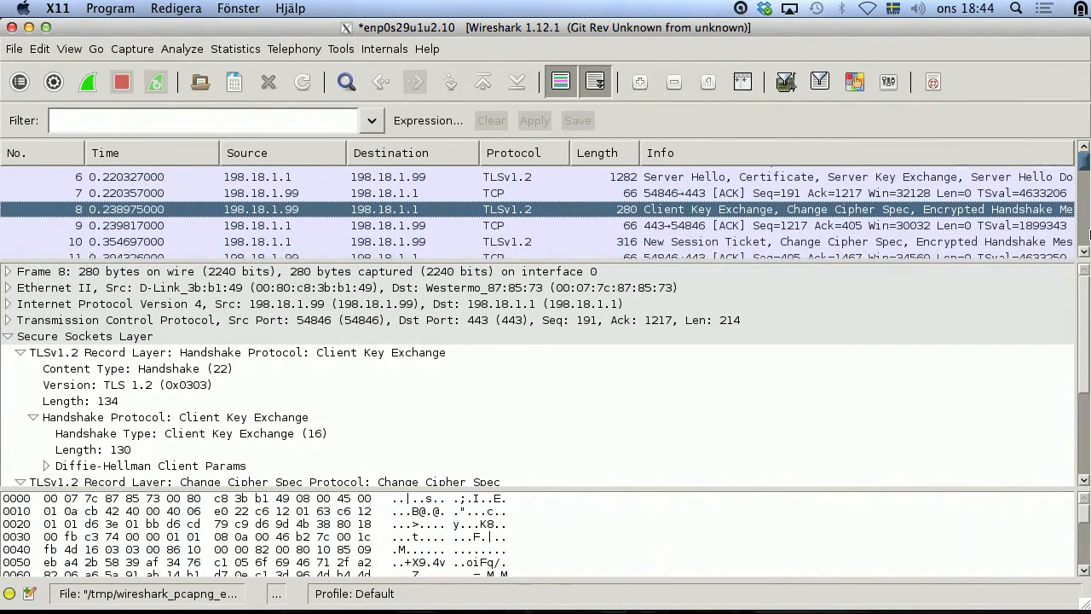
{"action": "scroll", "coordinate": [1080, 189], "scroll_direction": "down", "scroll_amount": 1}
{"action": "left_click_drag", "start_coordinate": [1085, 164], "coordinate": [1062, 146]}
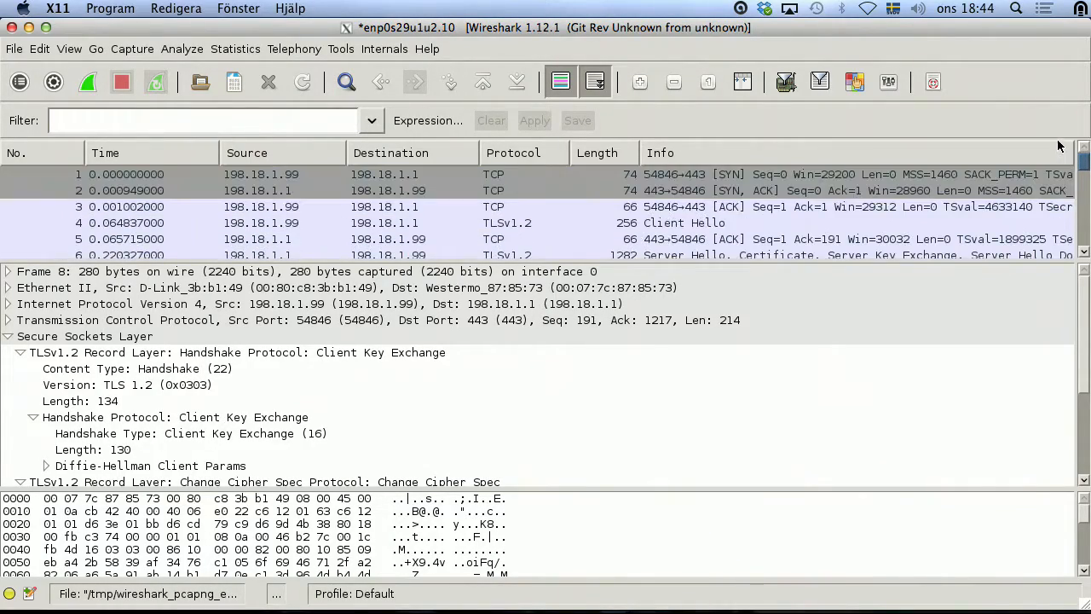
Step: Load bettercrypto.org in a new Firefox tab and open the Applied Crypto Hardening PDF
{"action": "key", "text": "super+Tab"}
{"action": "key", "text": "super+Tab"}
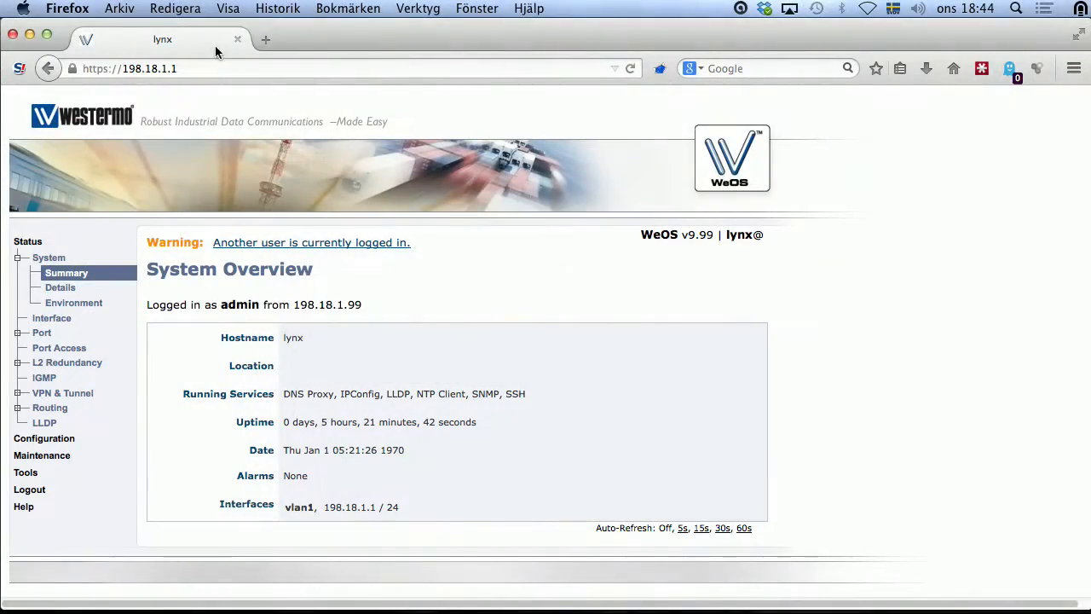
{"action": "left_click", "coordinate": [264, 39]}
{"action": "type", "text": "bettercrypto.org"}
{"action": "key", "text": "Return"}
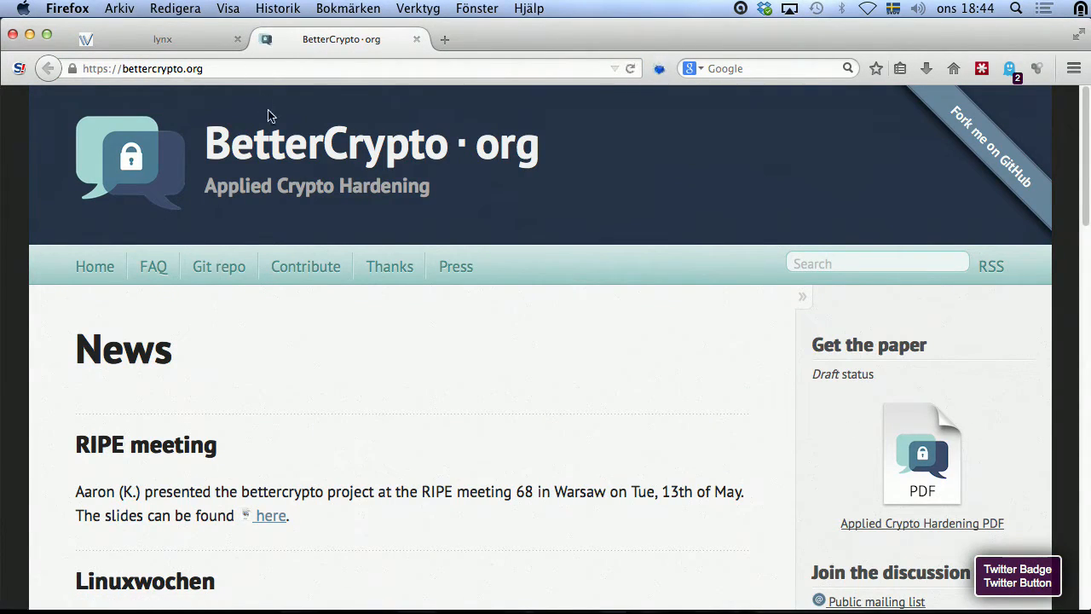
{"action": "left_click", "coordinate": [909, 524]}
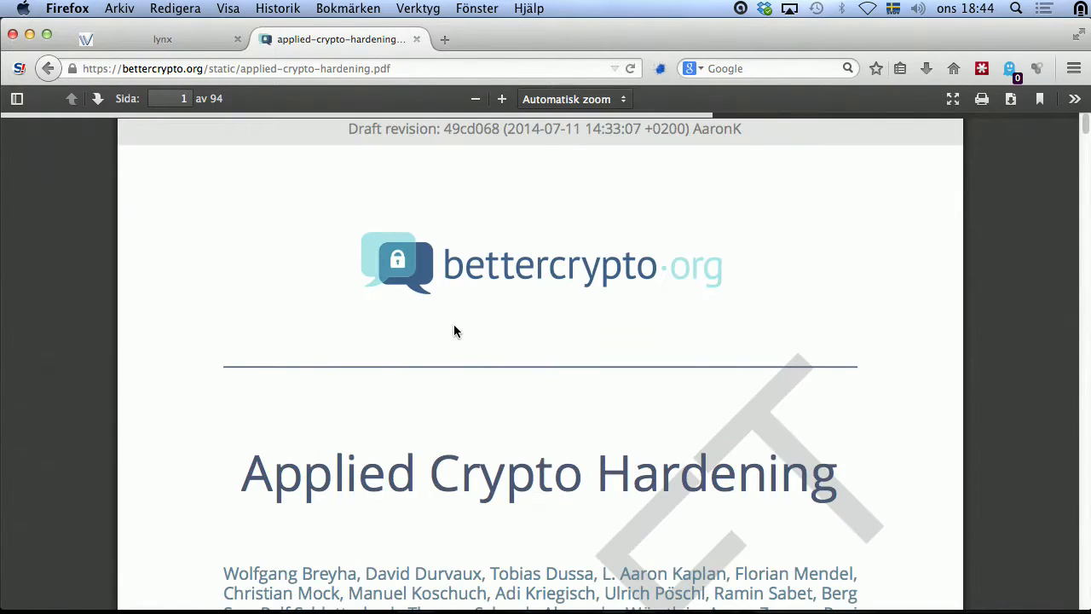
Step: Scroll down to the guide's Contents and jump to section 2.1.1 Apache
{"action": "scroll", "coordinate": [188, 337], "scroll_direction": "down", "scroll_amount": 15}
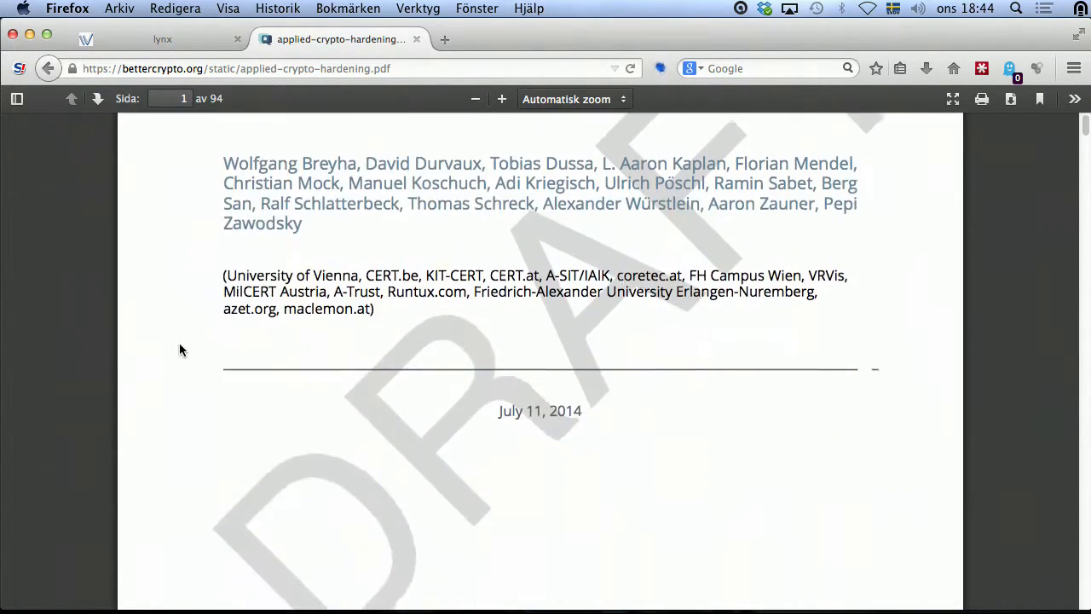
{"action": "scroll", "coordinate": [191, 323], "scroll_direction": "down", "scroll_amount": 20}
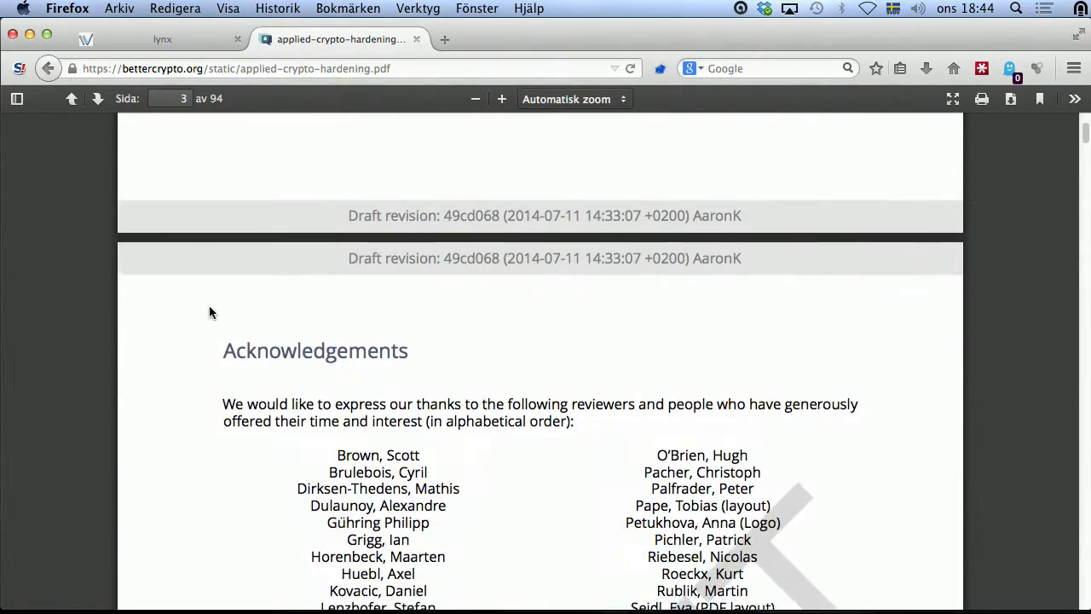
{"action": "scroll", "coordinate": [223, 311], "scroll_direction": "down", "scroll_amount": 20}
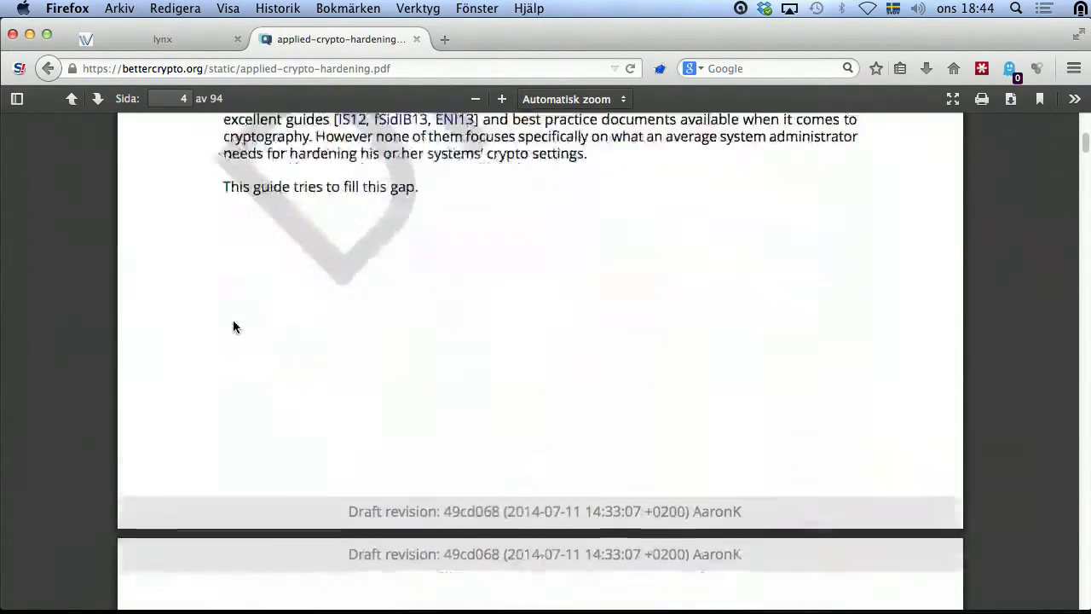
{"action": "scroll", "coordinate": [188, 332], "scroll_direction": "down", "scroll_amount": 2}
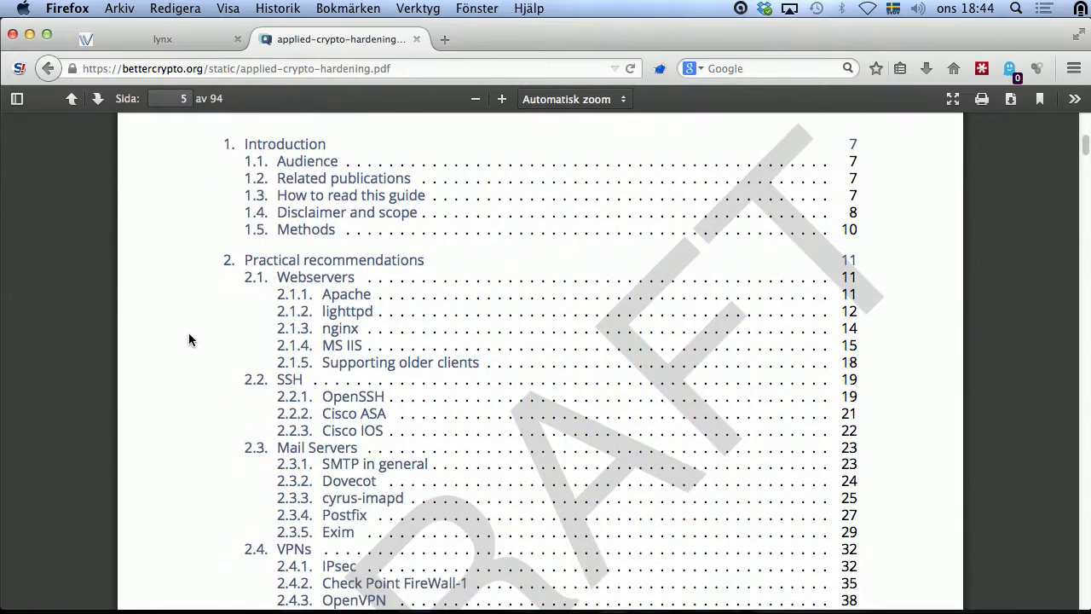
{"action": "left_click", "coordinate": [345, 296]}
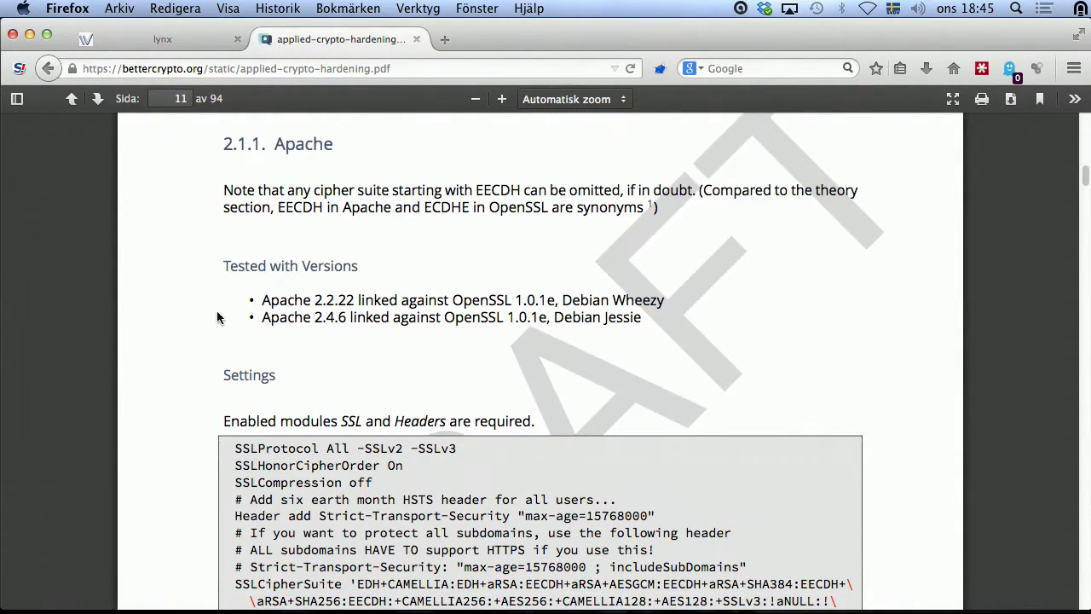
Step: Highlight the Apache SSLCipherSuite cipher string in Listing 2.1, leaving out the closing quote
{"action": "scroll", "coordinate": [220, 311], "scroll_direction": "down", "scroll_amount": 5}
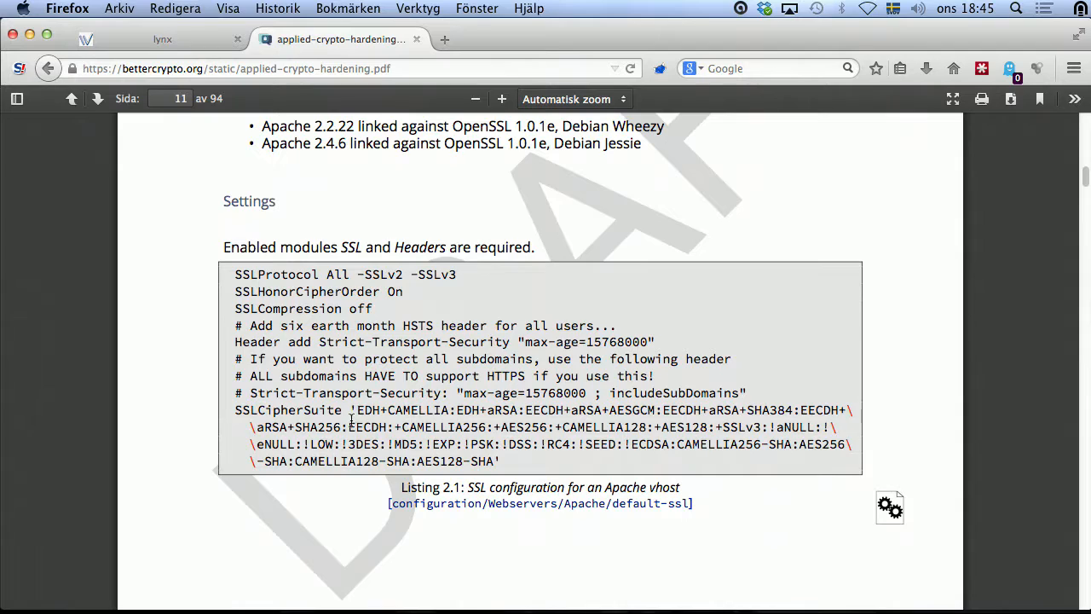
{"action": "left_click_drag", "start_coordinate": [354, 411], "coordinate": [500, 461]}
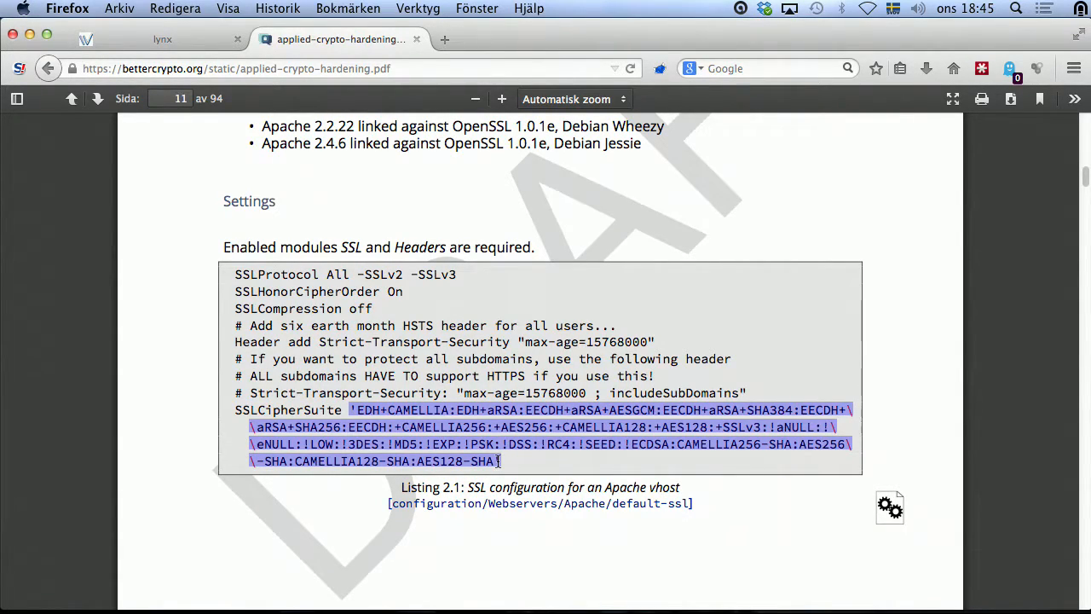
{"action": "left_click_drag", "start_coordinate": [504, 445], "coordinate": [497, 457]}
Step: Scroll through the lighttpd section, then return to the table of contents on page 5
{"action": "scroll", "coordinate": [424, 433], "scroll_direction": "down", "scroll_amount": 10}
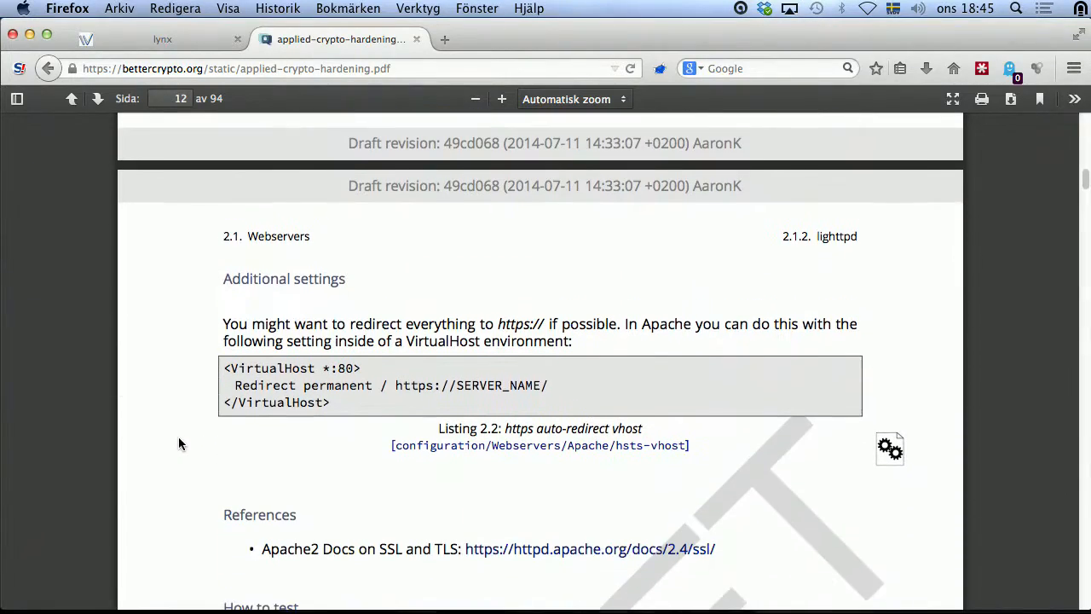
{"action": "scroll", "coordinate": [175, 439], "scroll_direction": "down", "scroll_amount": 4}
{"action": "scroll", "coordinate": [169, 429], "scroll_direction": "down", "scroll_amount": 9}
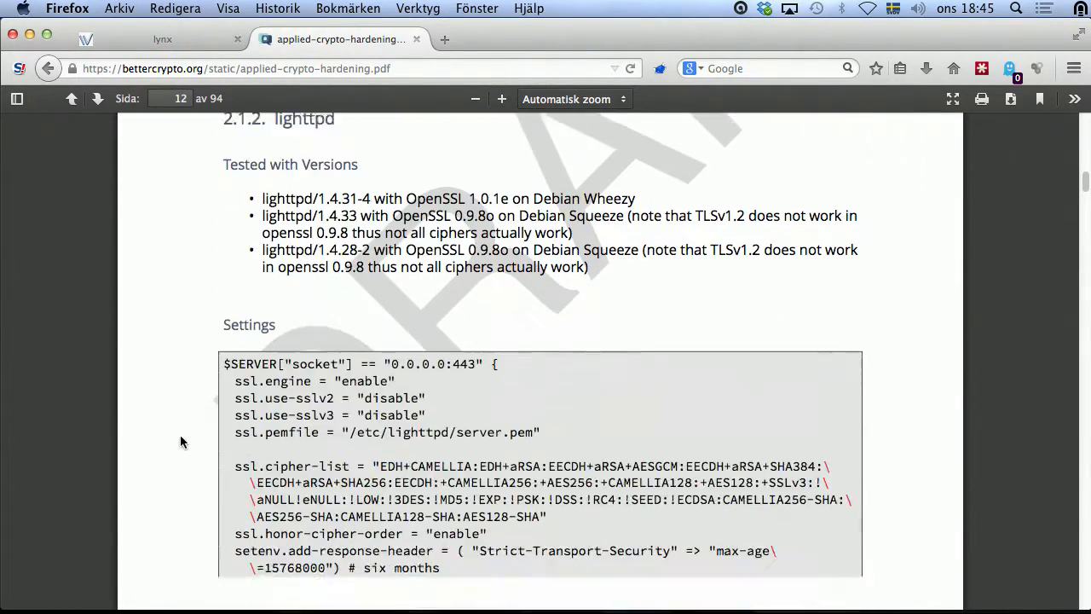
{"action": "key", "text": "alt+Left"}
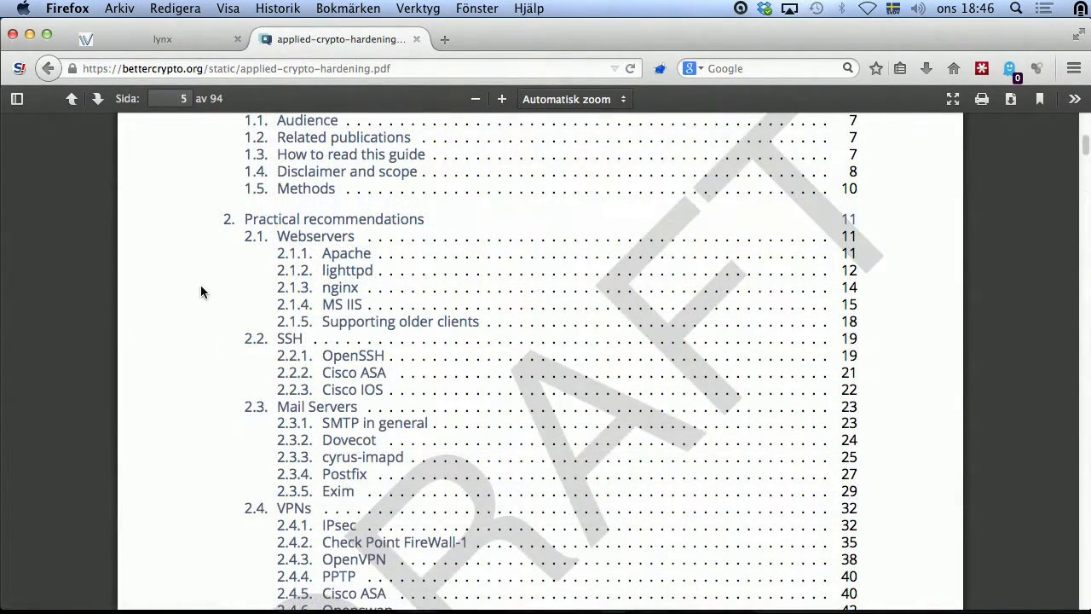
Step: Highlight the catchall SSLCipherSuite string in section 2.1.5's Listing 2.10, then return to Wireshark
{"action": "left_click", "coordinate": [361, 321]}
{"action": "scroll", "coordinate": [179, 392], "scroll_direction": "down", "scroll_amount": 3}
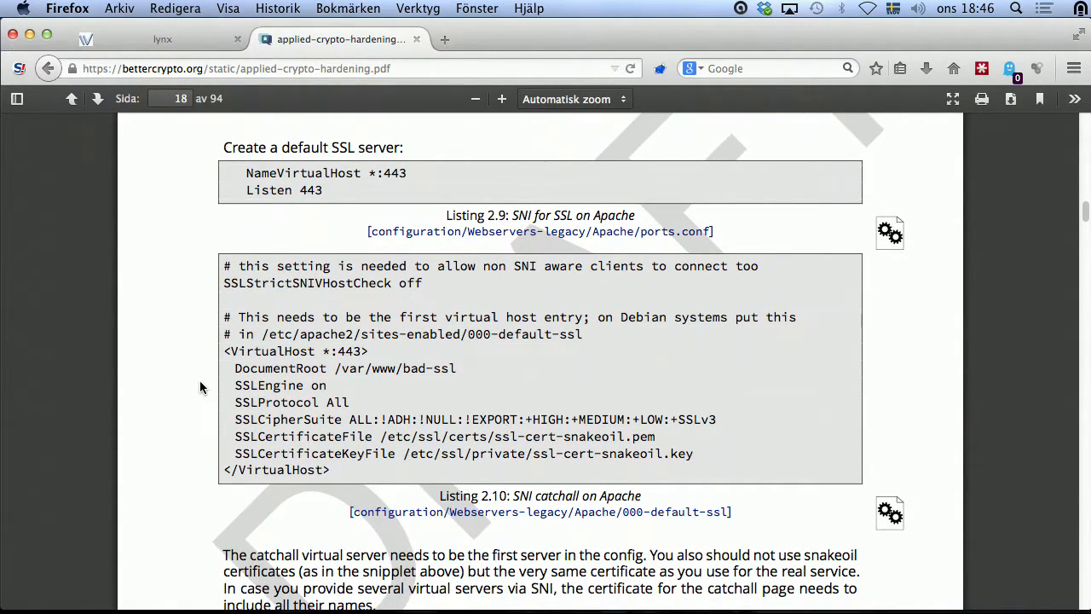
{"action": "left_click_drag", "start_coordinate": [381, 419], "coordinate": [714, 419]}
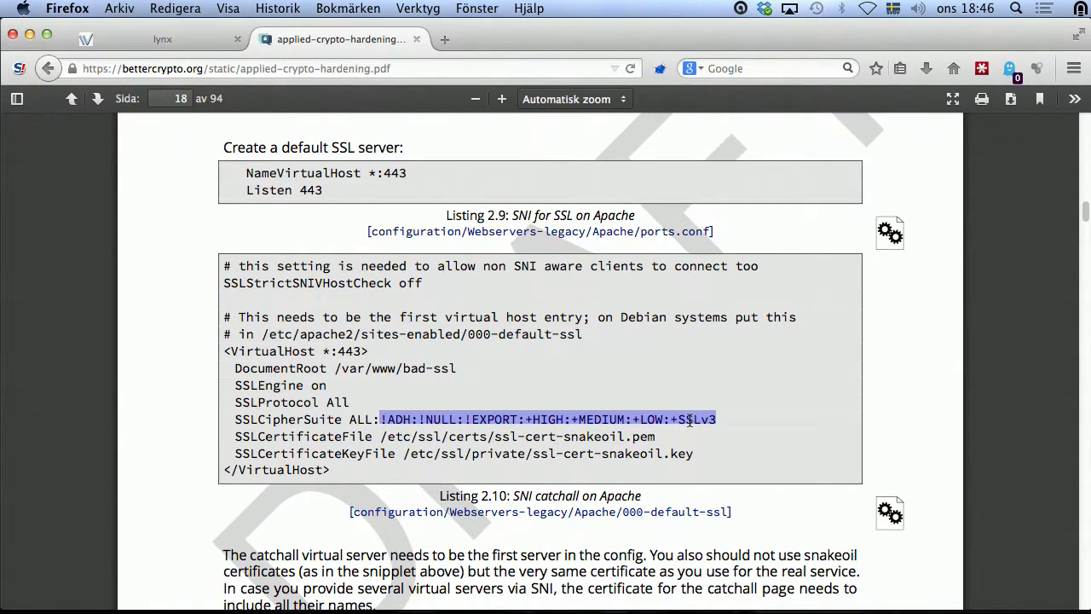
{"action": "key", "text": "super+Tab"}
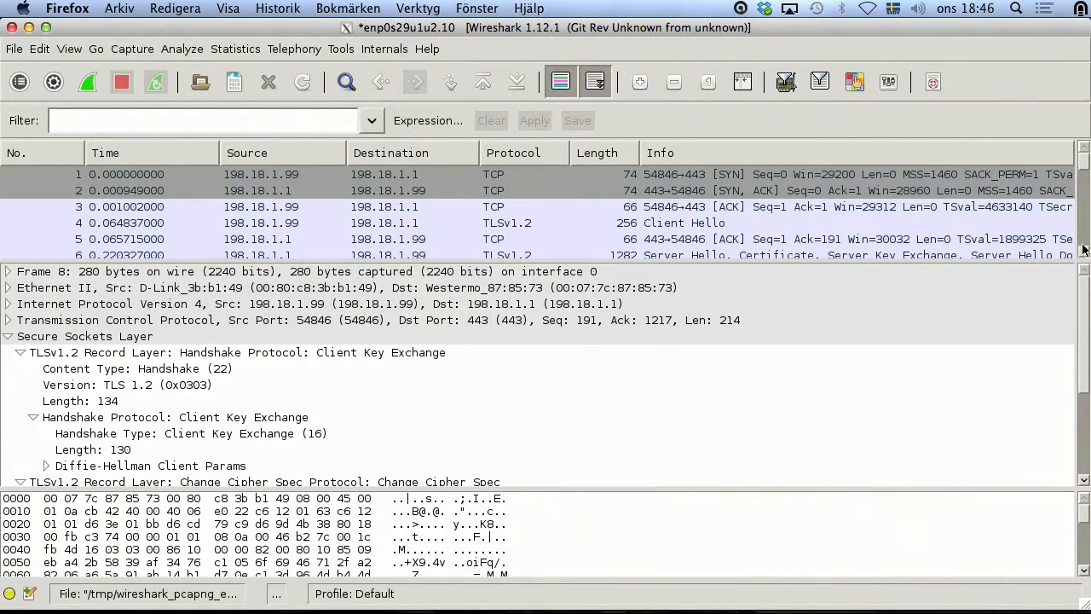
Step: Select Client Hello packet 4 and scroll its details down to the 23 offered cipher suites
{"action": "left_click", "coordinate": [499, 226]}
{"action": "scroll", "coordinate": [295, 397], "scroll_direction": "down", "scroll_amount": 2}
{"action": "scroll", "coordinate": [270, 411], "scroll_direction": "down", "scroll_amount": 3}
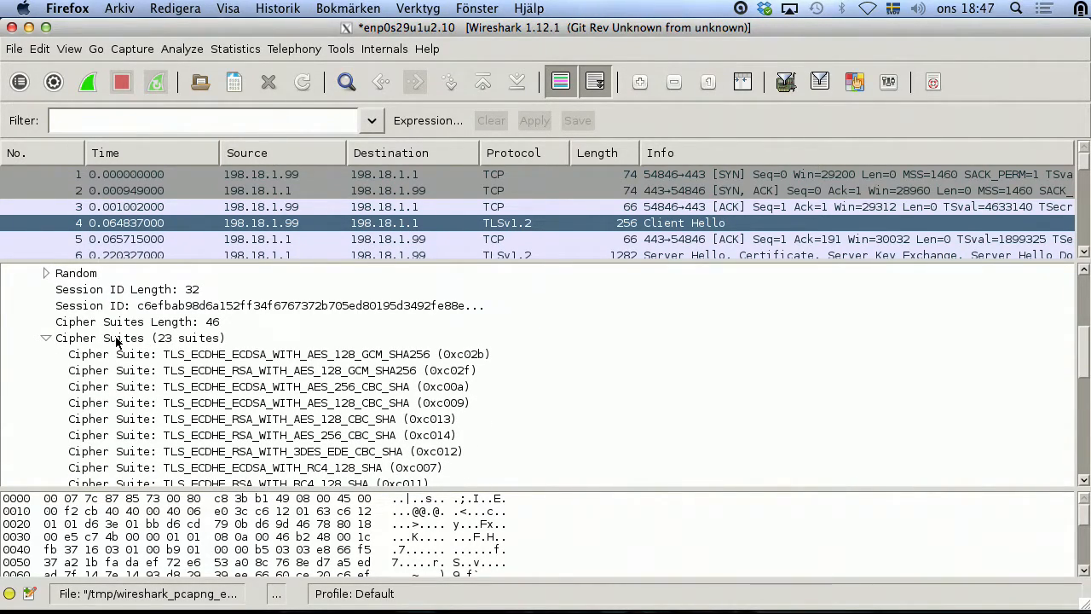
{"action": "scroll", "coordinate": [117, 341], "scroll_direction": "down", "scroll_amount": 3}
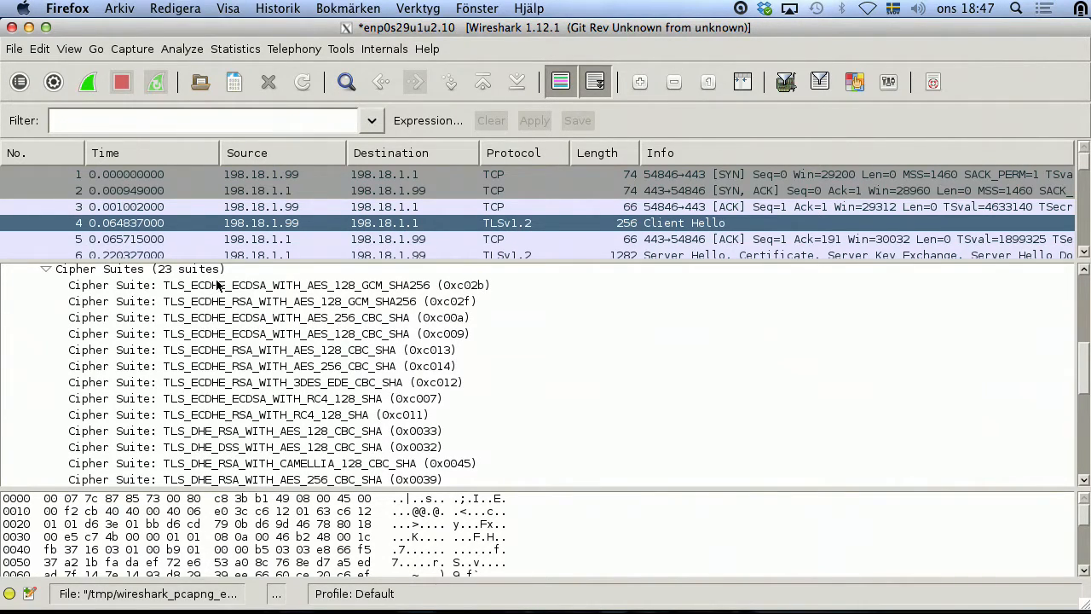
{"action": "scroll", "coordinate": [226, 372], "scroll_direction": "down", "scroll_amount": 3}
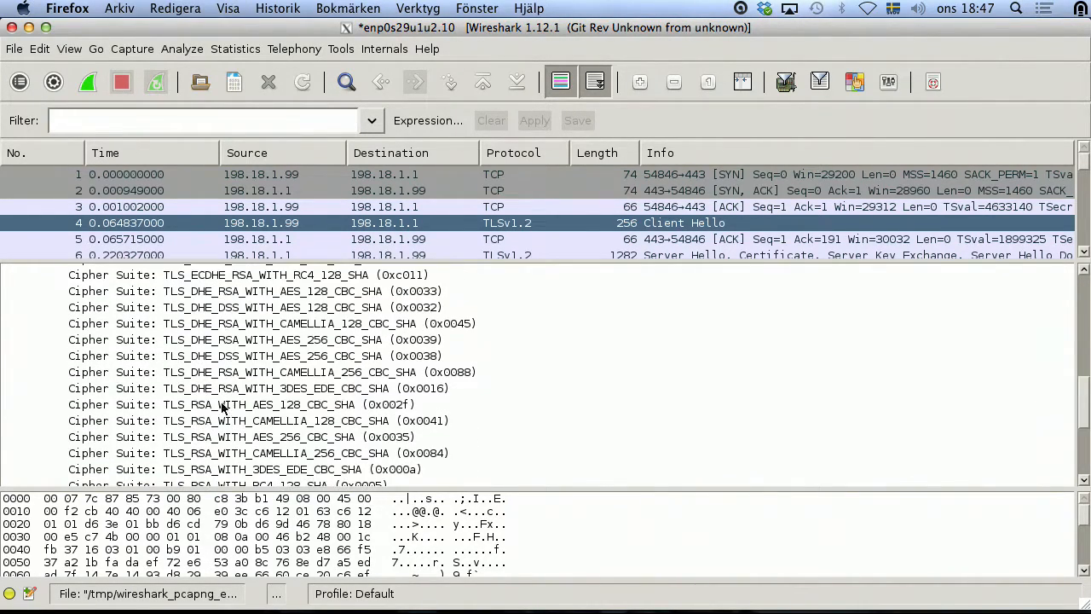
{"action": "scroll", "coordinate": [211, 431], "scroll_direction": "down", "scroll_amount": 2}
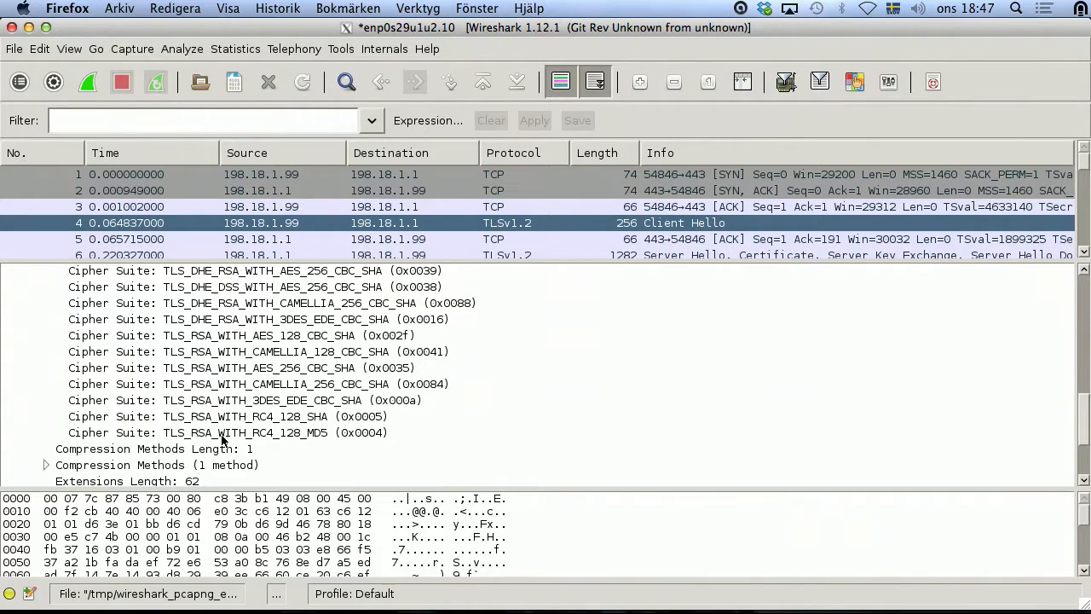
Step: Inspect the bytes of the plain TLS_RSA_* suites, from RC4_128_MD5 to CAMELLIA_128_CBC_SHA (0x0041)
{"action": "left_click", "coordinate": [196, 367]}
{"action": "left_click", "coordinate": [232, 337]}
{"action": "left_click", "coordinate": [236, 354]}
{"action": "left_click", "coordinate": [238, 369]}
{"action": "left_click", "coordinate": [240, 383]}
{"action": "left_click", "coordinate": [243, 400]}
{"action": "left_click", "coordinate": [245, 417]}
{"action": "left_click", "coordinate": [247, 434]}
{"action": "left_click", "coordinate": [247, 338]}
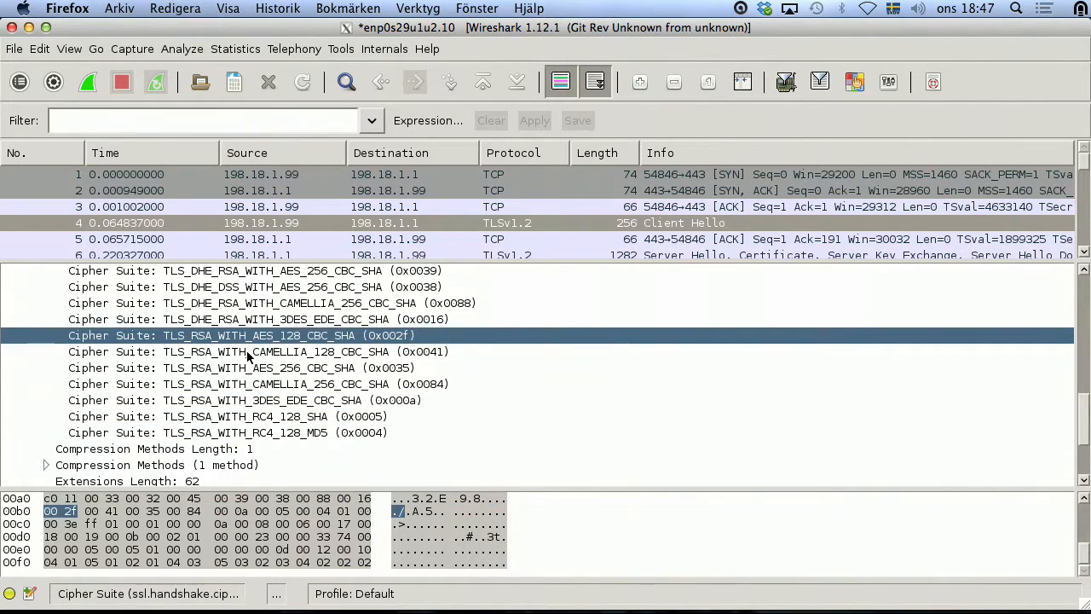
{"action": "left_click", "coordinate": [252, 352]}
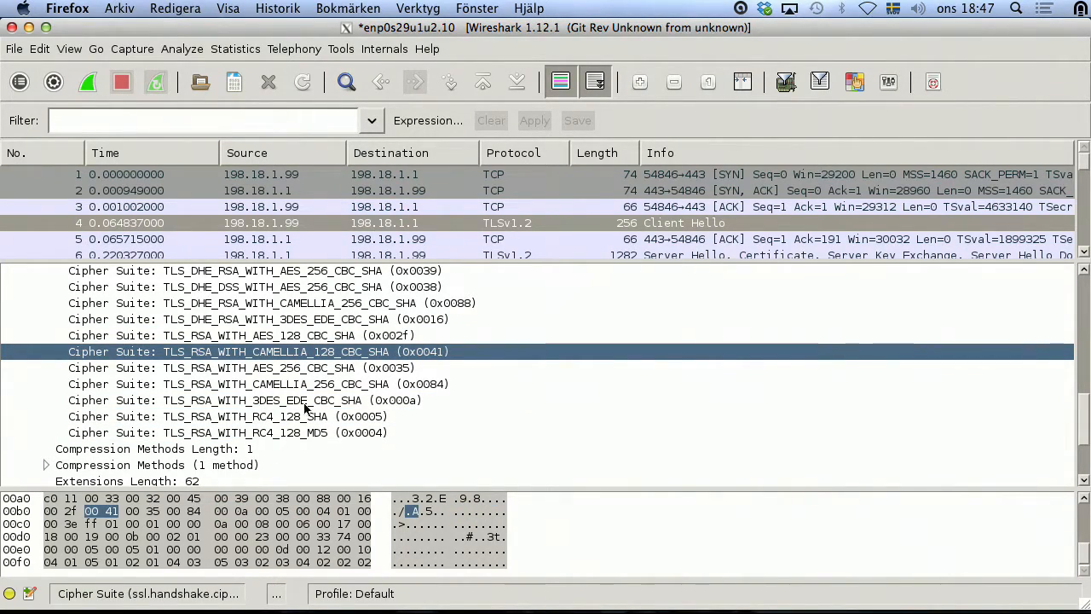